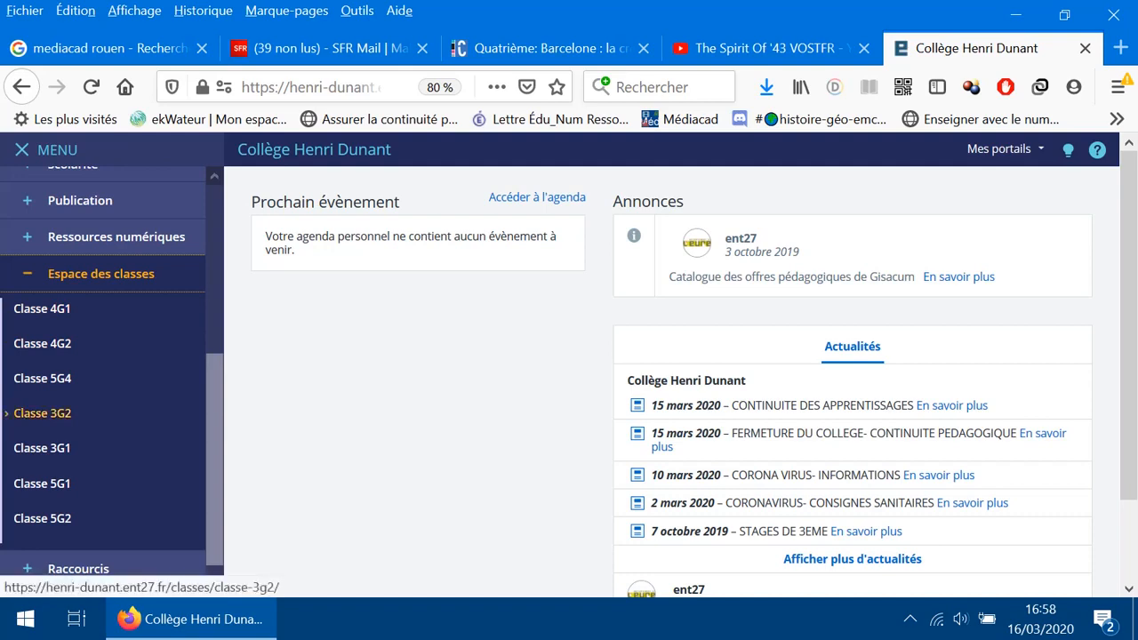
# Open the Classe 3G2 space and look through the articles on the first page of its blog
pyautogui.click(43, 412)
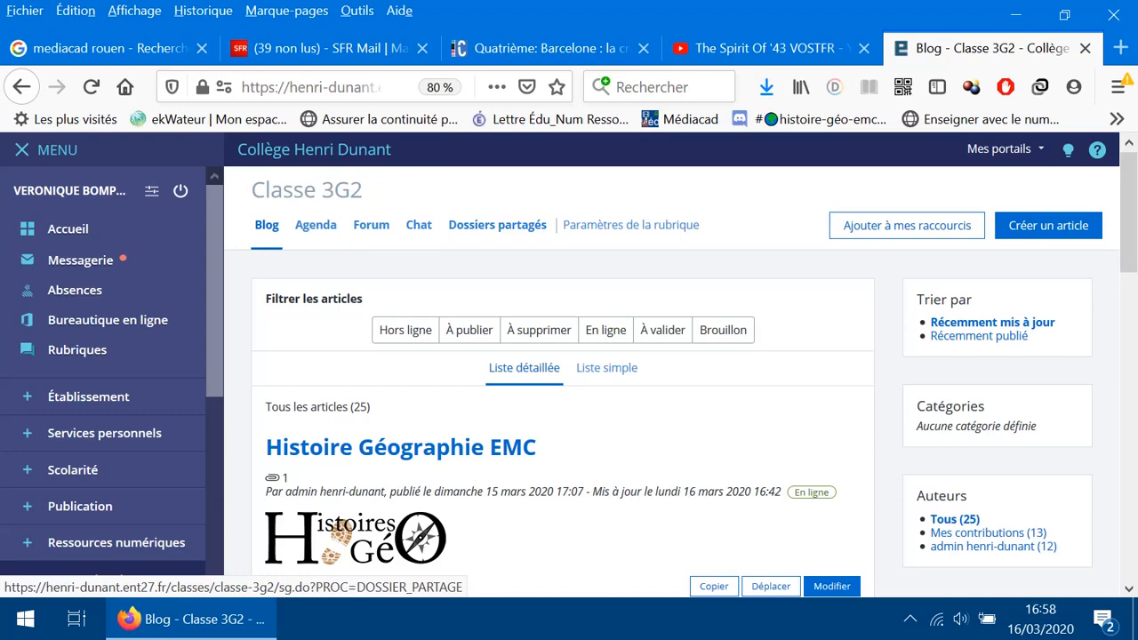
pyautogui.scroll(-1, 672, 374)
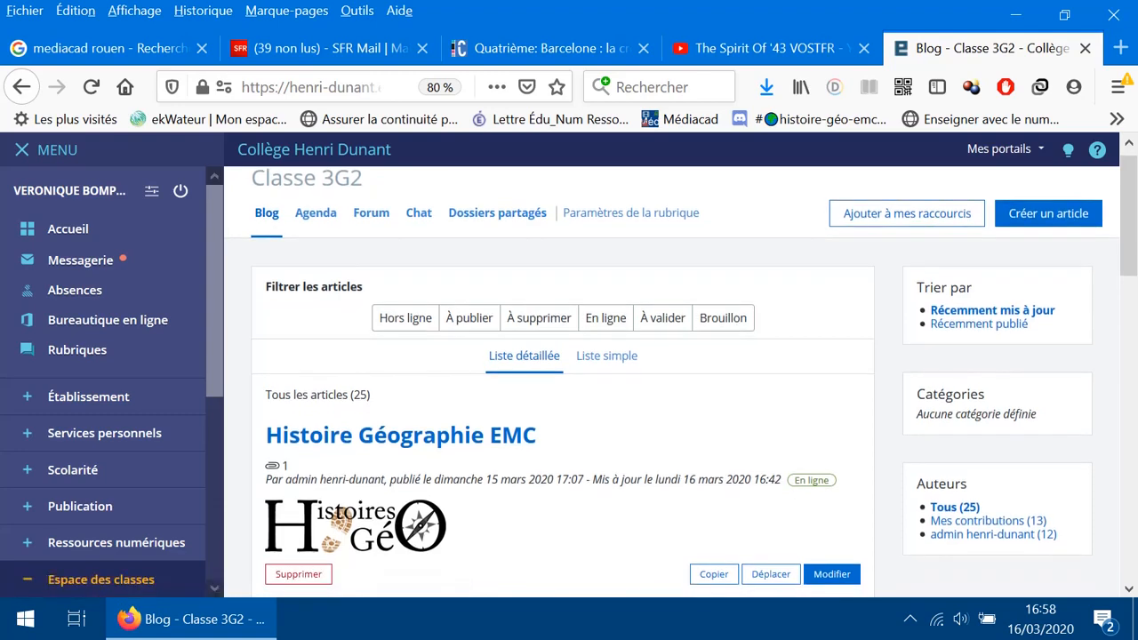
pyautogui.scroll(-5, 548, 373)
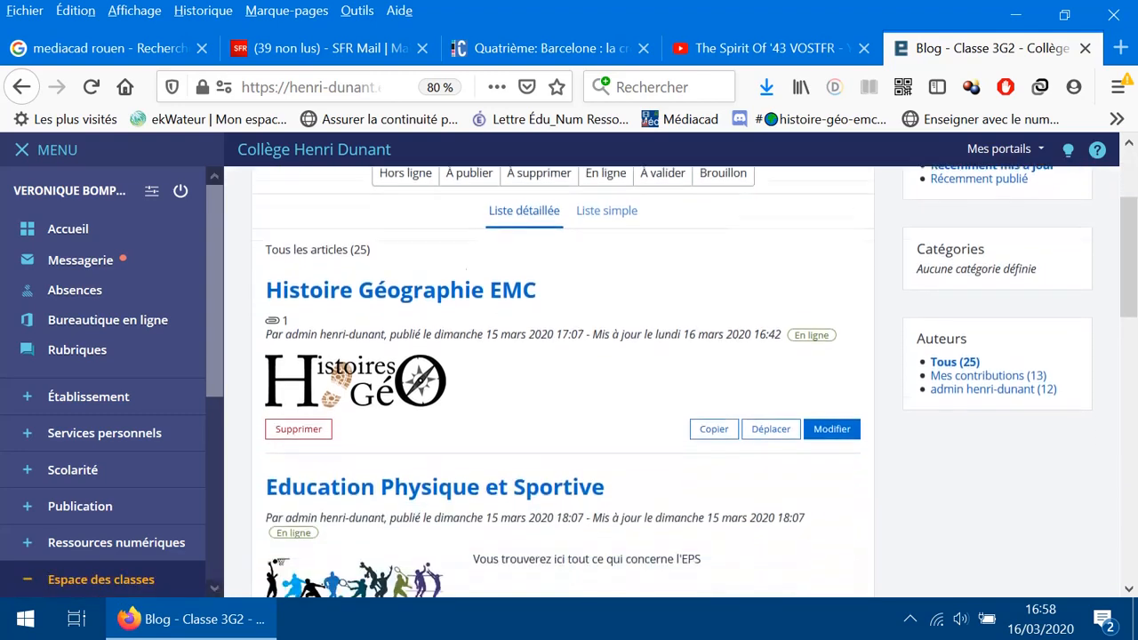
pyautogui.scroll(-14, 547, 374)
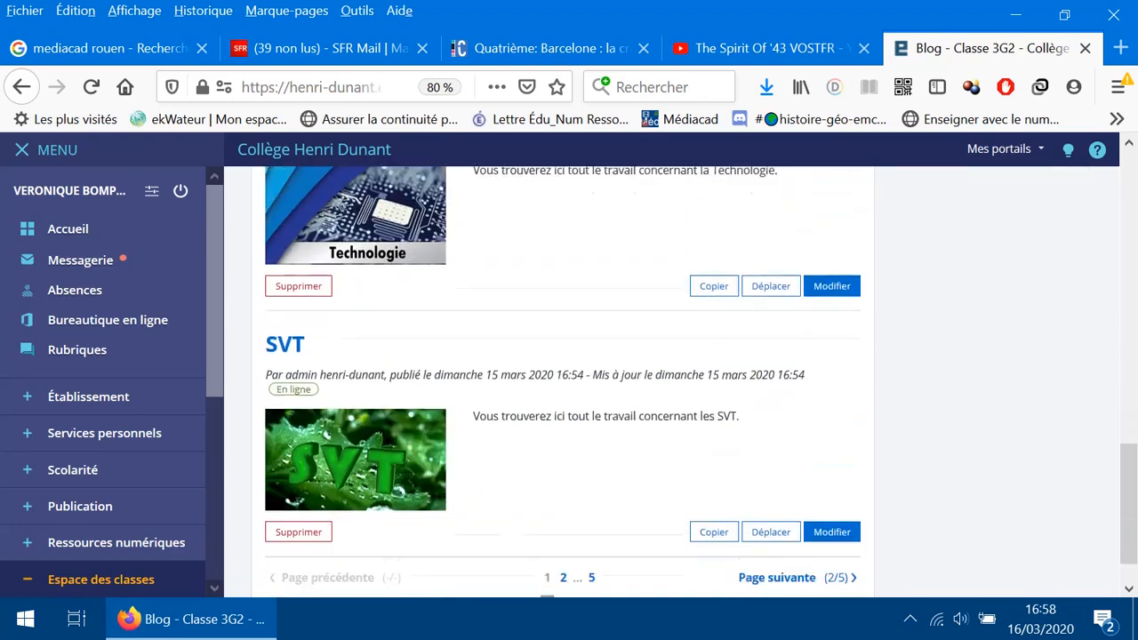
pyautogui.scroll(-1, 548, 374)
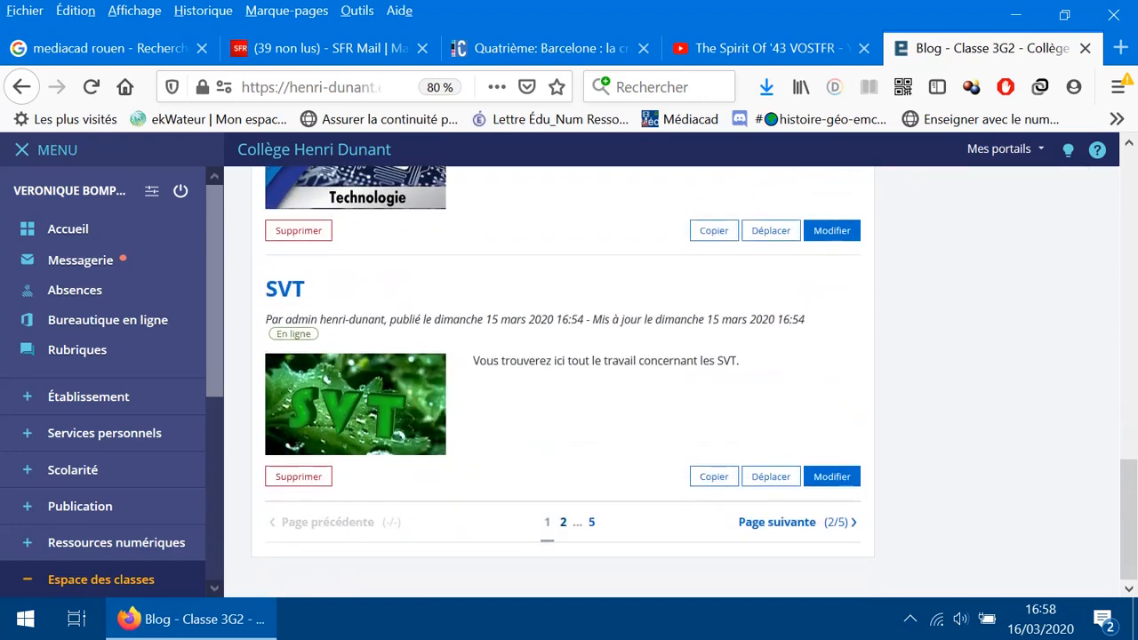
# Look through the articles on the second page of the class blog
pyautogui.click(562, 522)
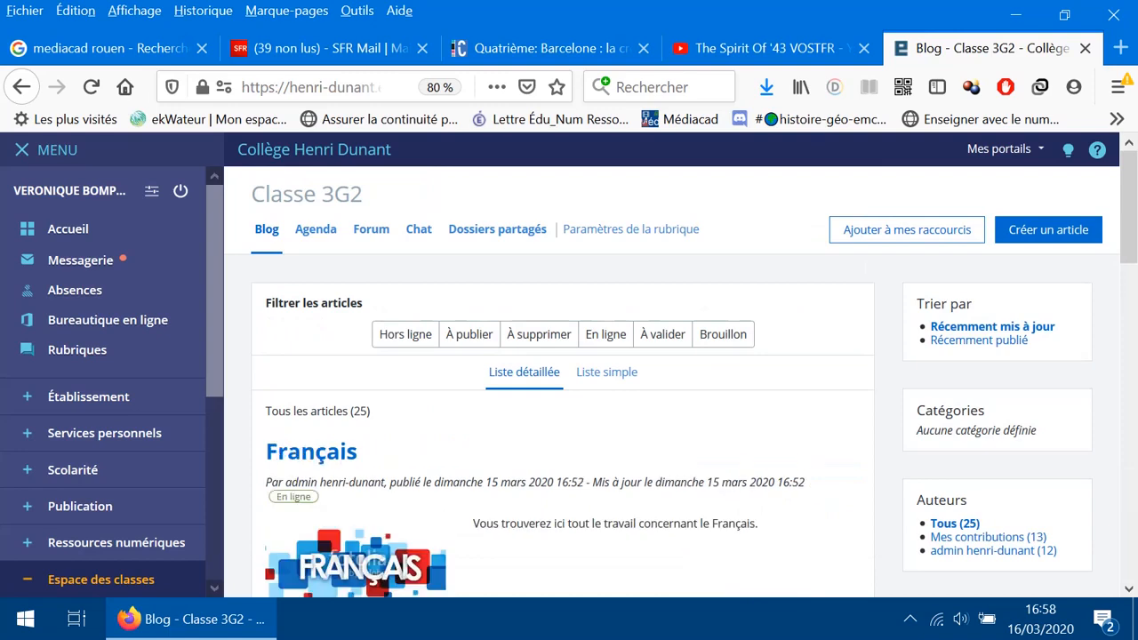
pyautogui.scroll(-8, 563, 522)
pyautogui.scroll(-10, 548, 373)
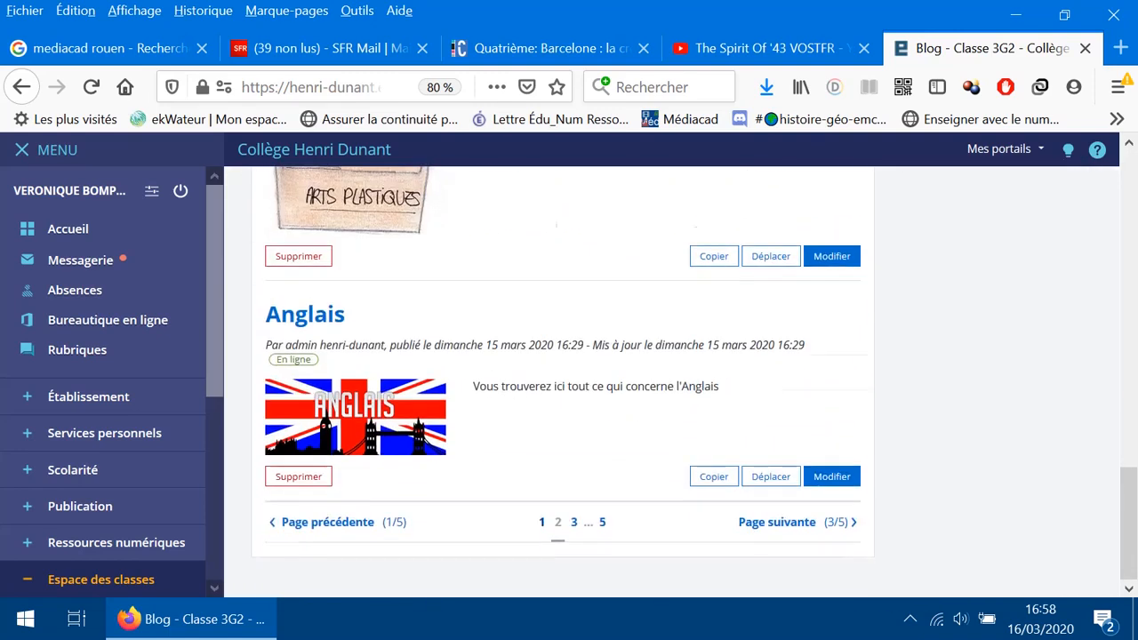
# Return to the first page of the blog and open the "Histoire Géographie EMC" article for editing
pyautogui.click(542, 522)
pyautogui.scroll(-4, 563, 383)
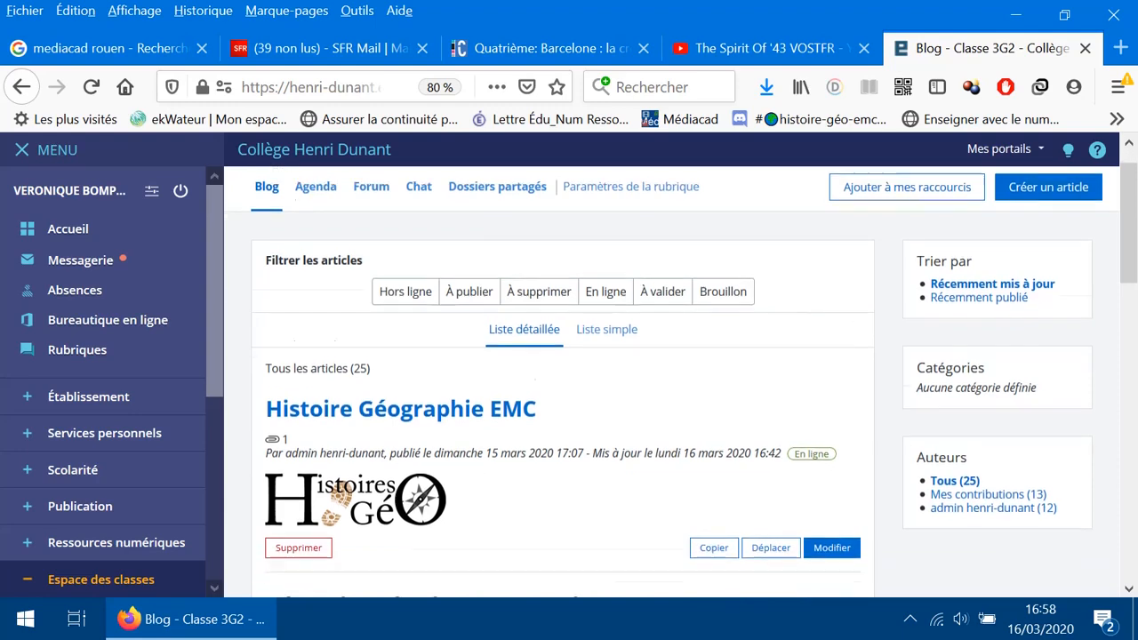
pyautogui.scroll(2, 562, 382)
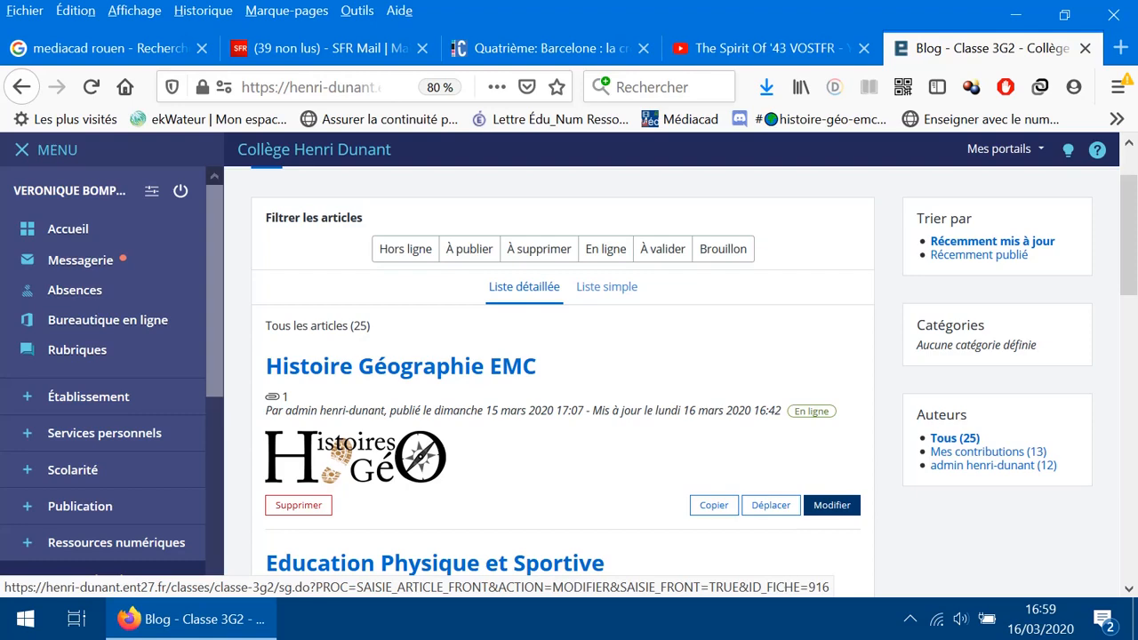
pyautogui.click(831, 505)
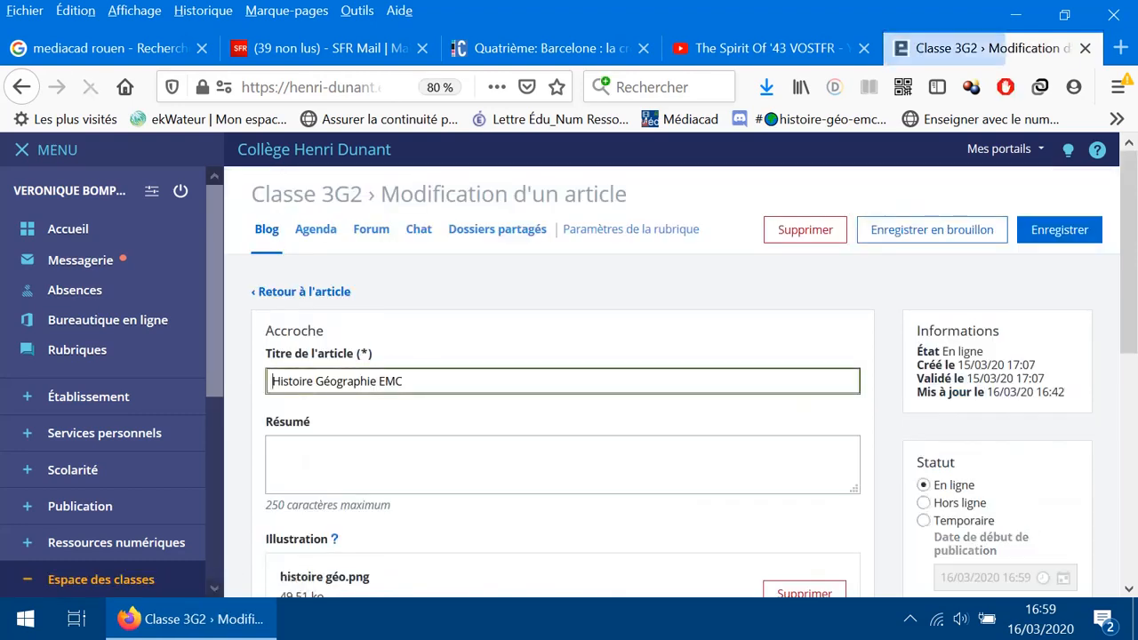
# Examine the article's title, summary, illustration and full content, from the opening heading down to the closing instructions
pyautogui.scroll(-1, 673, 382)
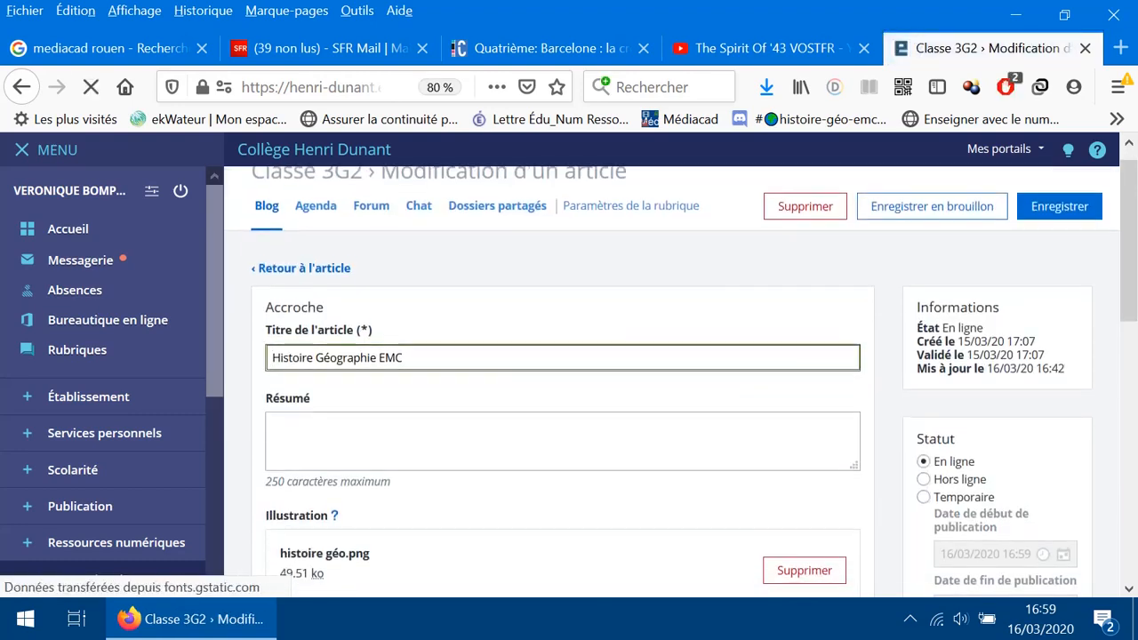
pyautogui.scroll(-3, 672, 382)
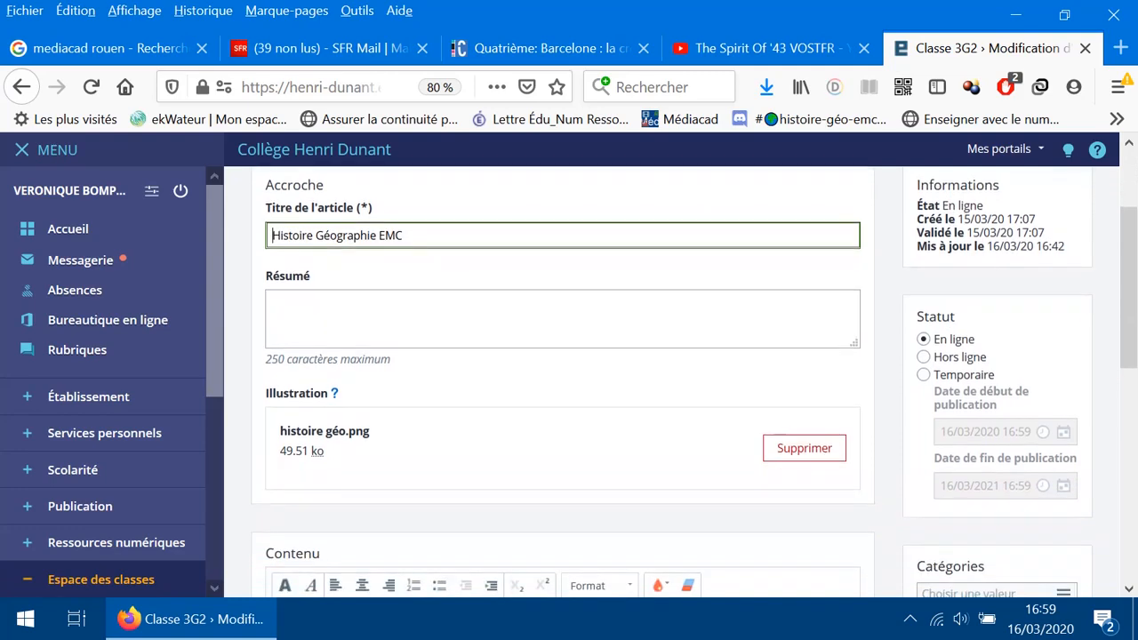
pyautogui.scroll(-1, 672, 382)
pyautogui.scroll(1, 672, 382)
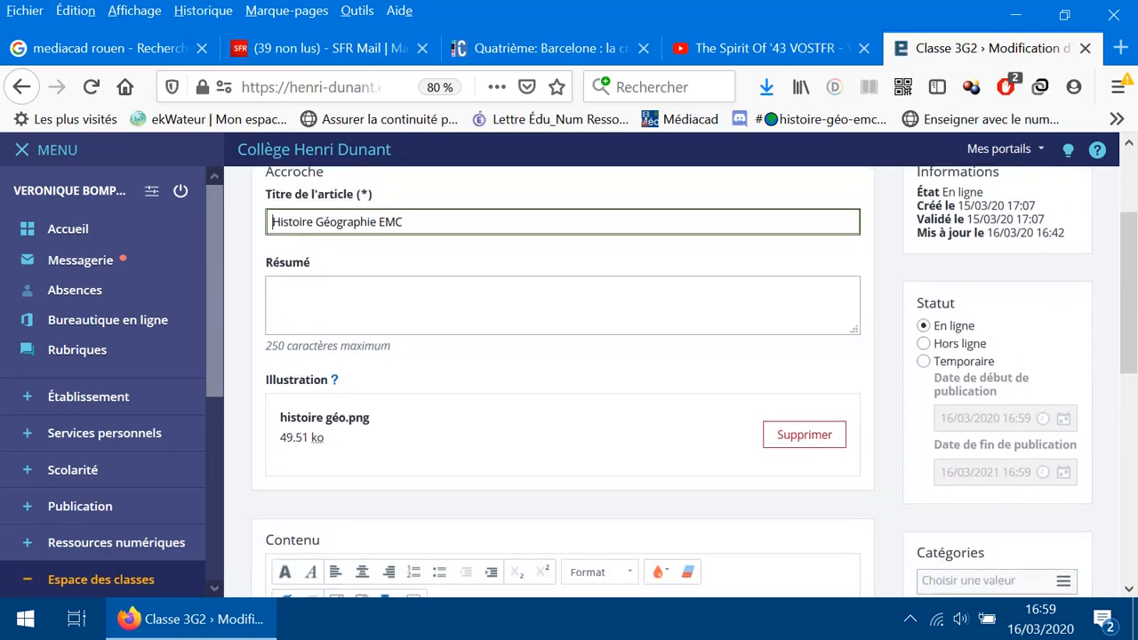
pyautogui.scroll(-5, 672, 382)
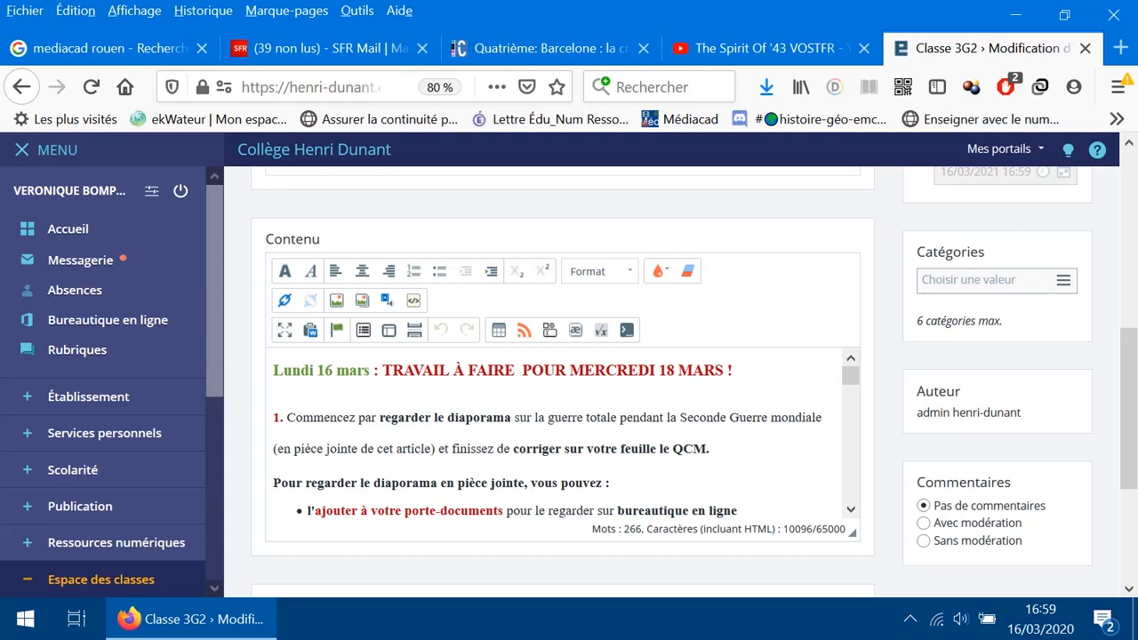
pyautogui.scroll(-5, 562, 426)
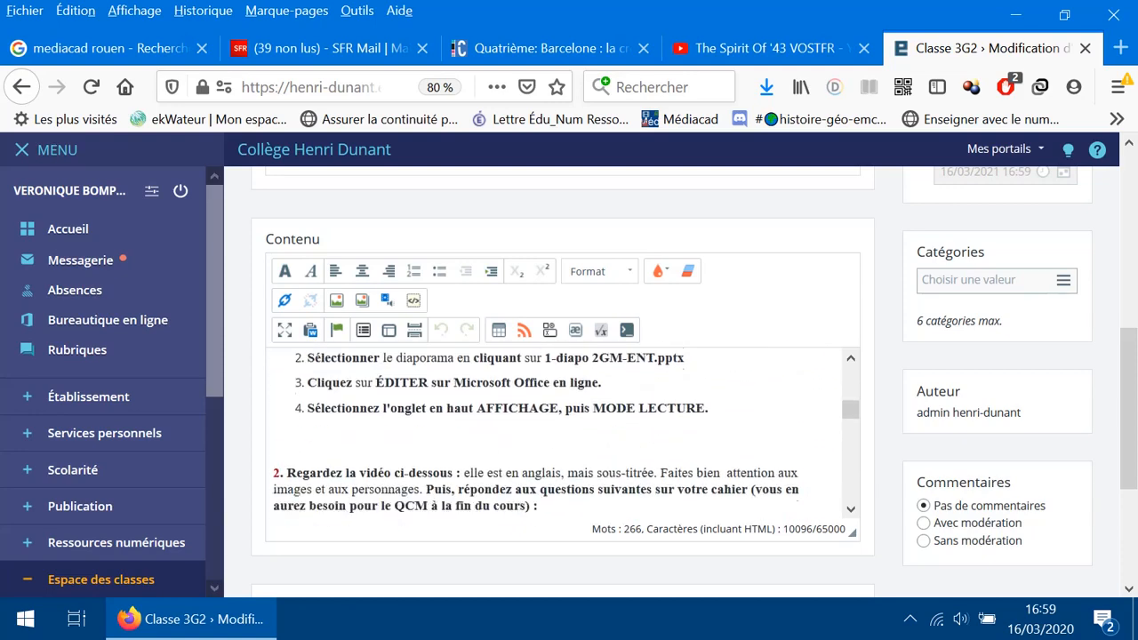
pyautogui.scroll(-8, 562, 427)
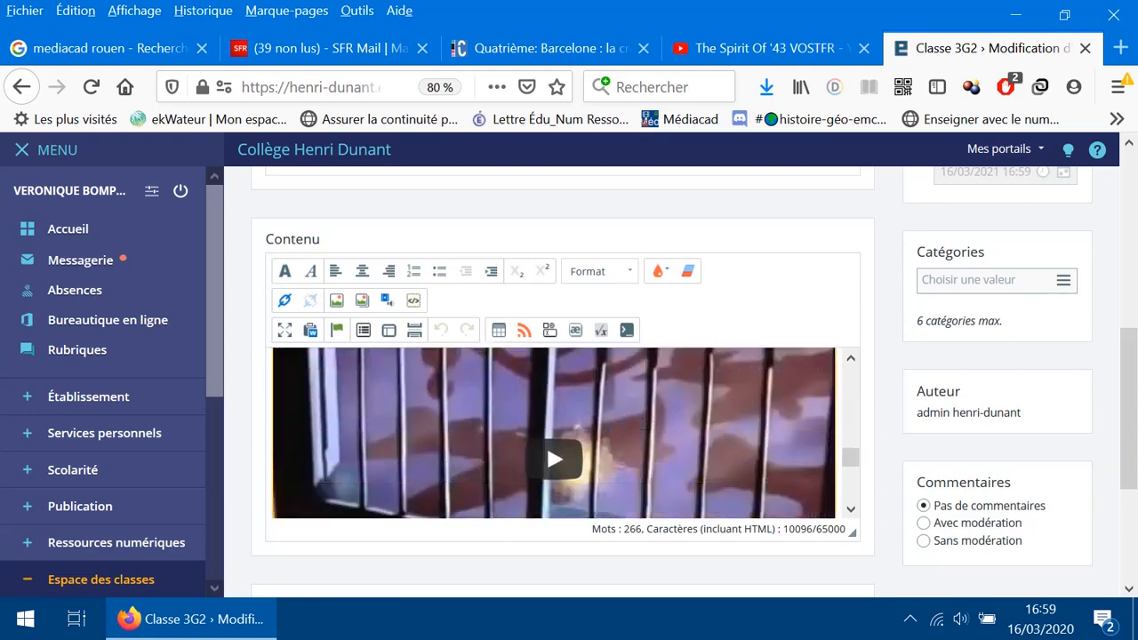
pyautogui.scroll(-3, 643, 425)
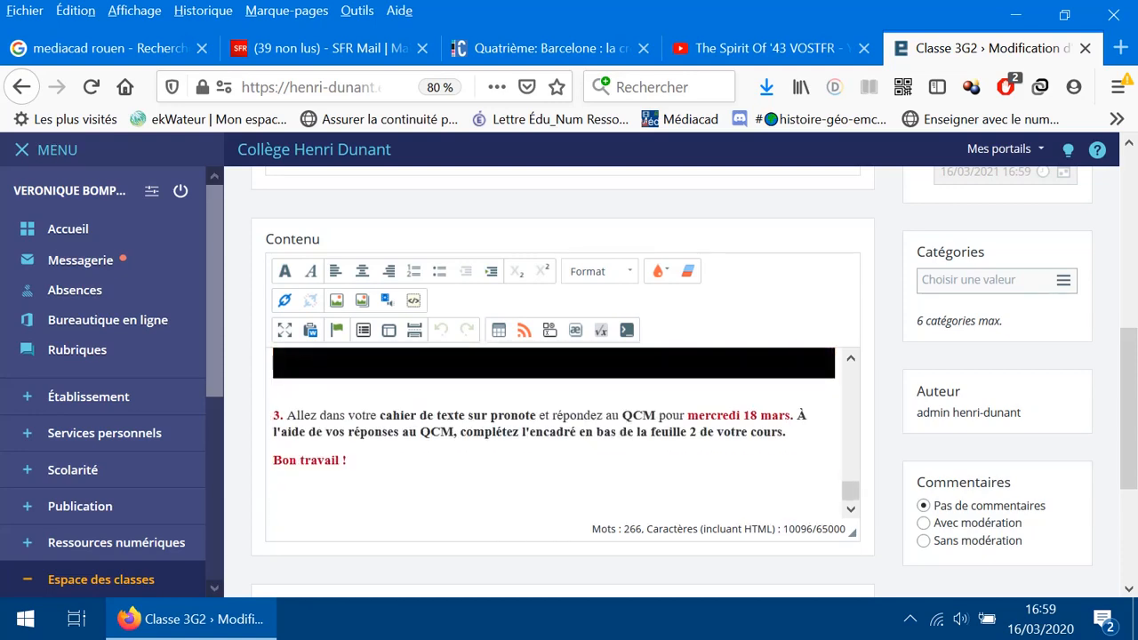
pyautogui.scroll(15, 561, 432)
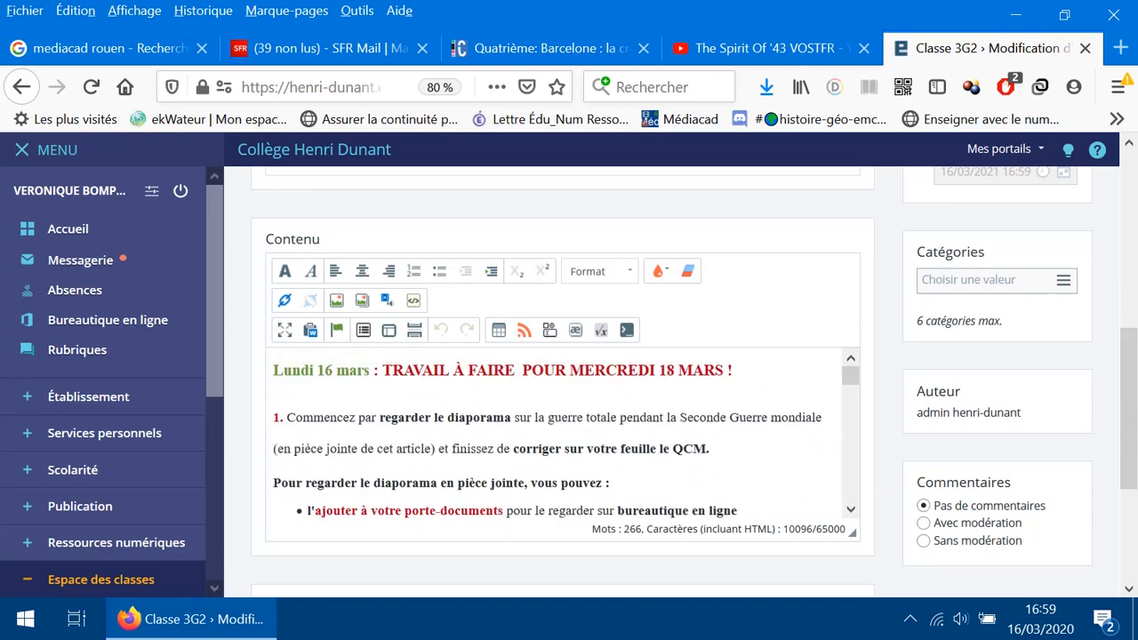
# Place the cursor at the start of the "Lundi 16 mars" heading and examine its text colour and paragraph format choices, picking green and Titre 1
pyautogui.click(274, 371)
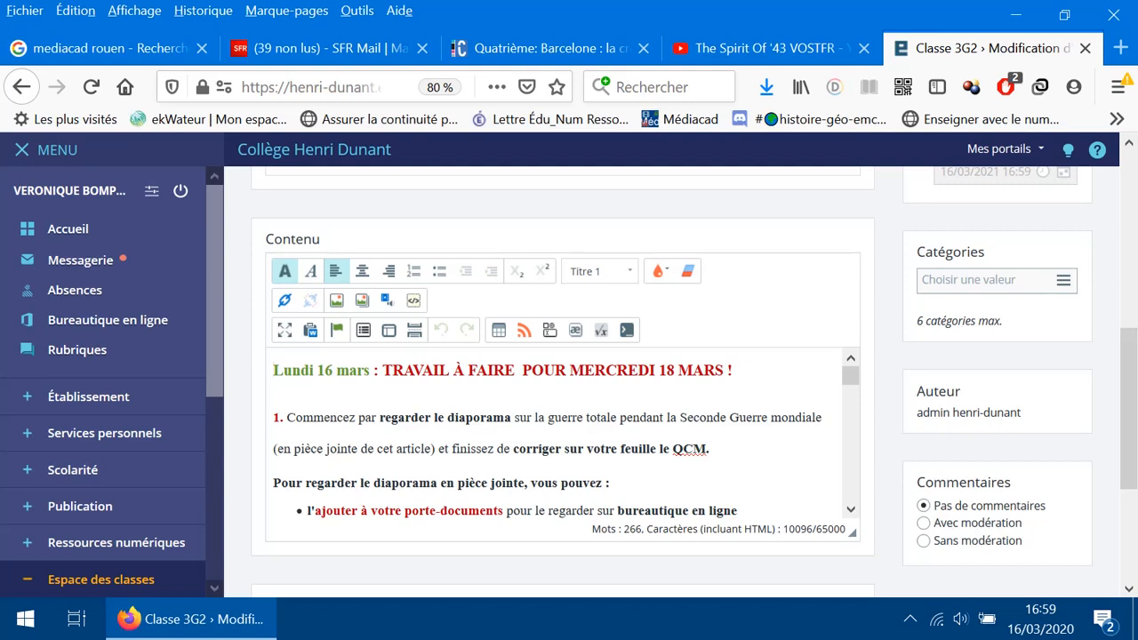
pyautogui.scroll(1, 320, 401)
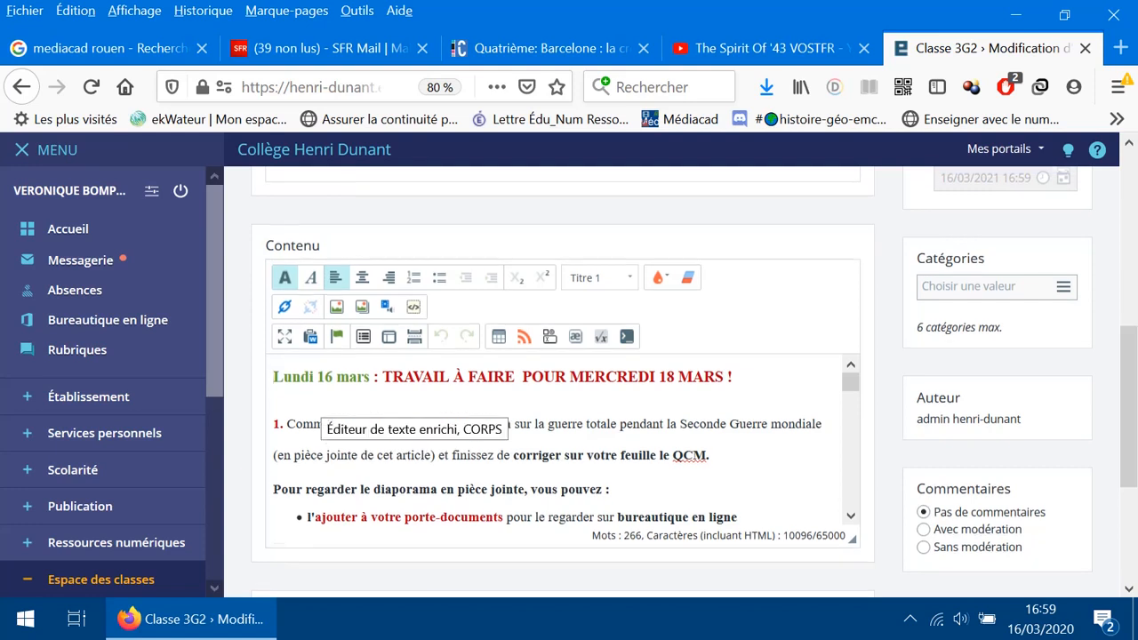
pyautogui.scroll(-1, 320, 402)
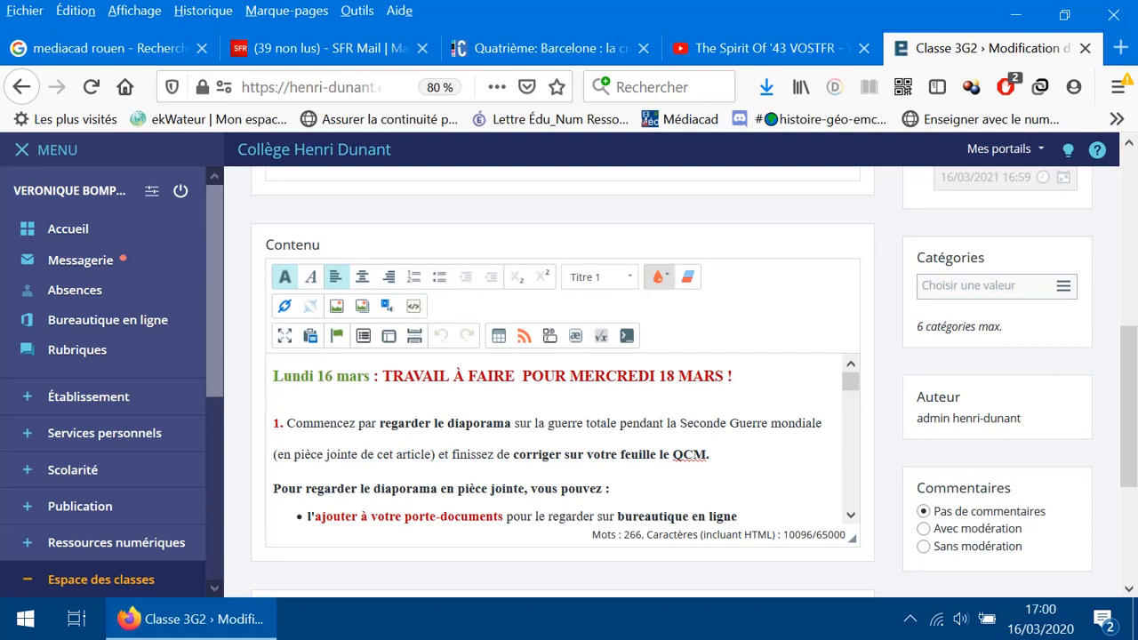
pyautogui.click(663, 276)
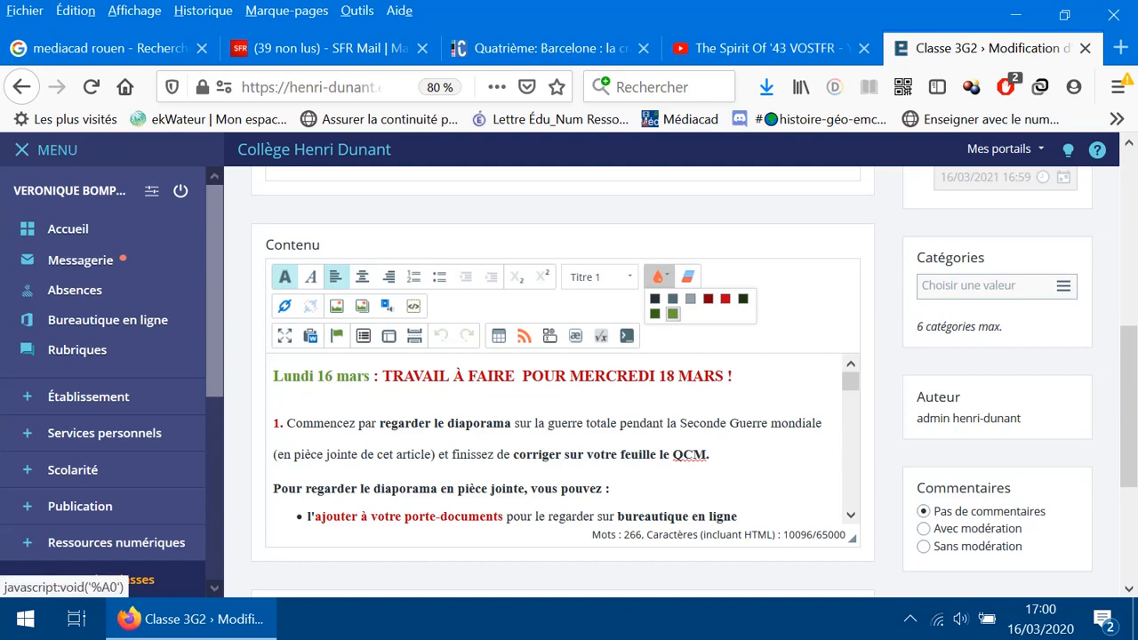
pyautogui.click(674, 313)
pyautogui.click(597, 276)
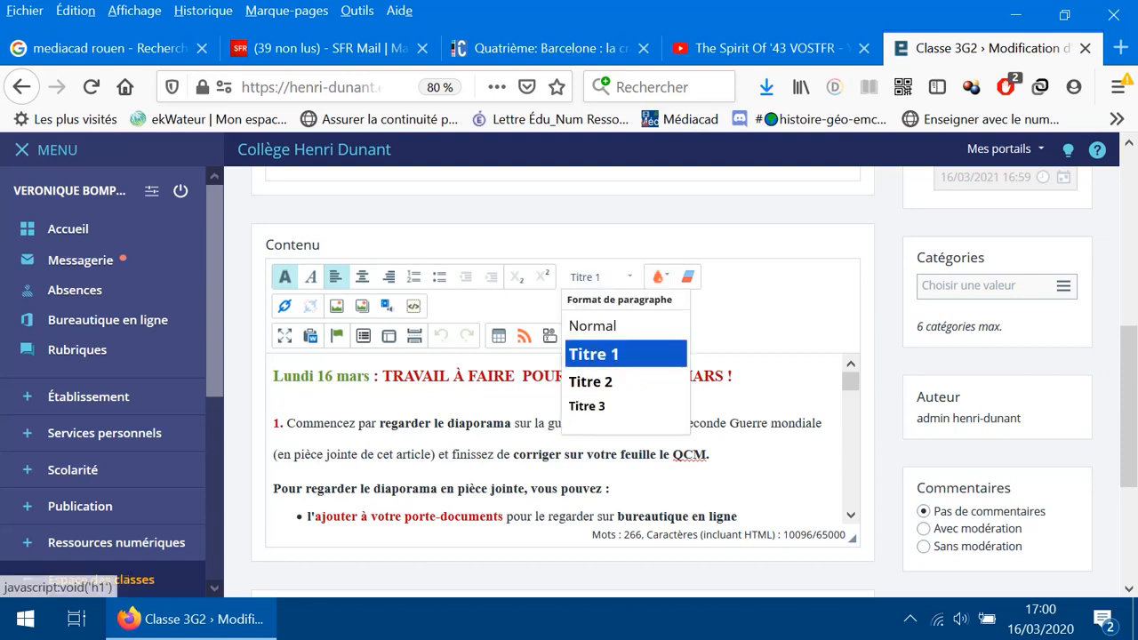
pyautogui.click(604, 354)
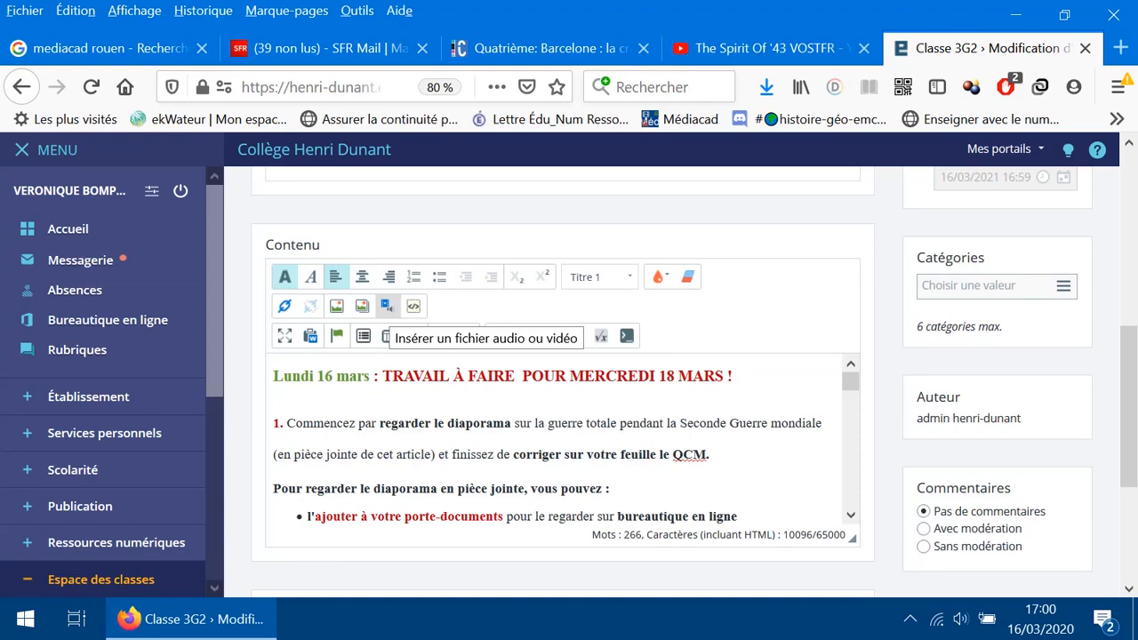
# Examine the audio and video upload options for inserting media into the article, and cancel without inserting a file
pyautogui.click(387, 307)
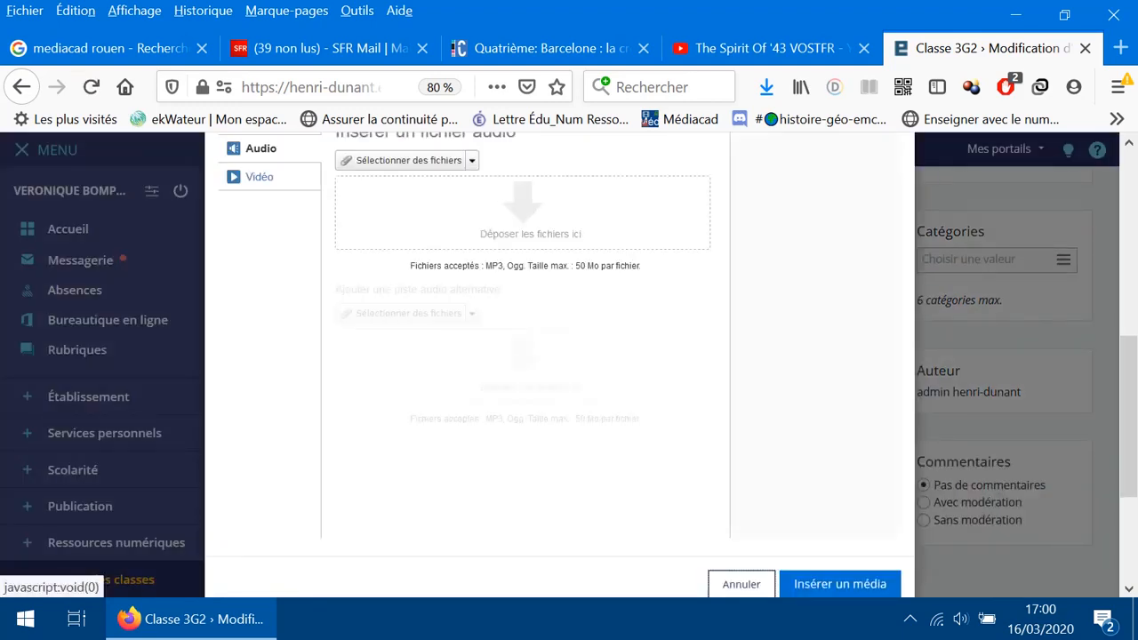
pyautogui.scroll(3, 559, 365)
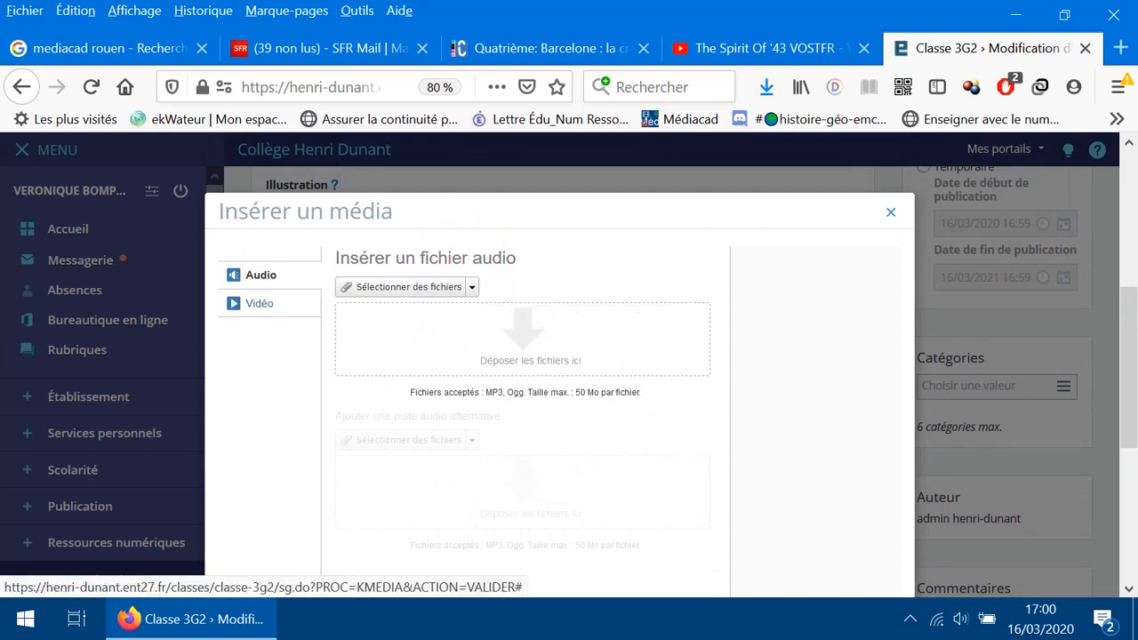
pyautogui.click(260, 304)
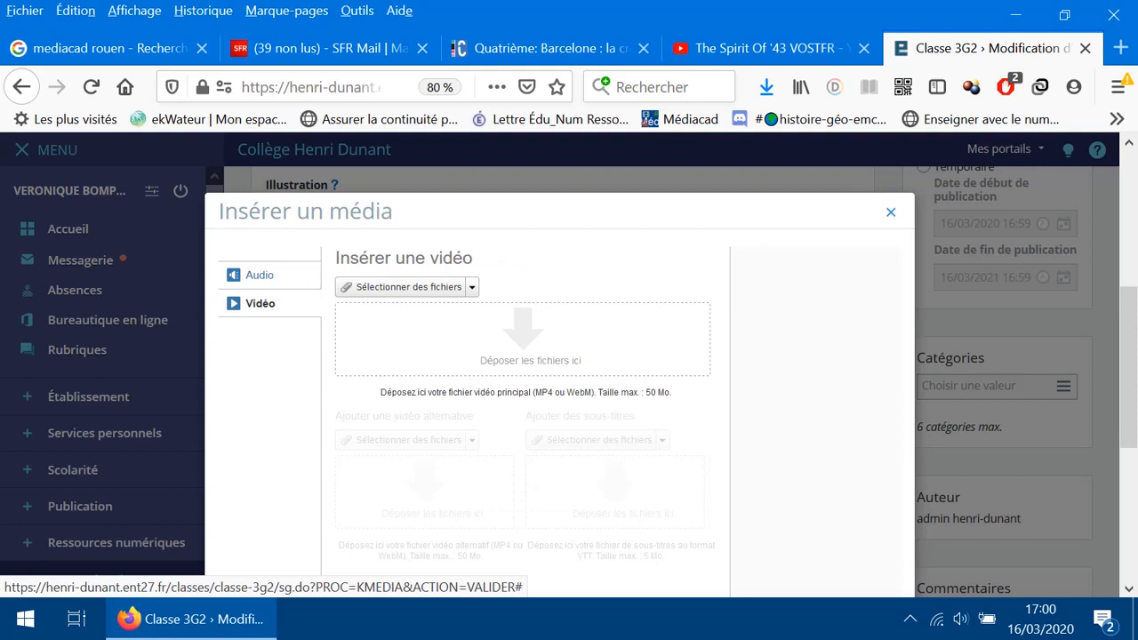
pyautogui.scroll(-5, 560, 374)
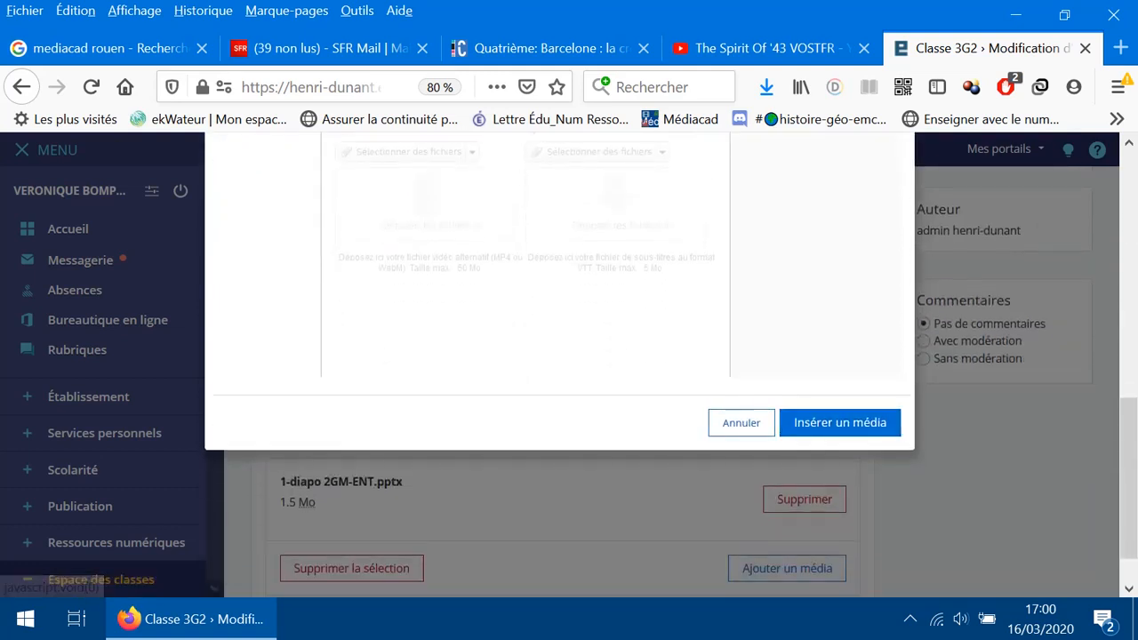
pyautogui.scroll(2, 560, 373)
pyautogui.scroll(-3, 561, 374)
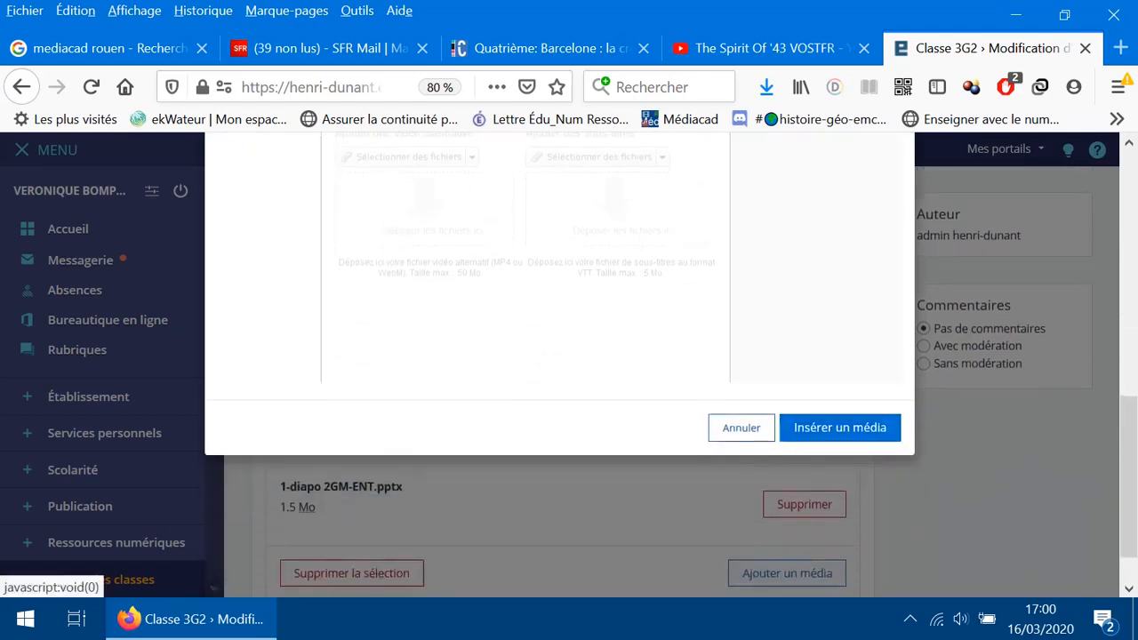
pyautogui.click(740, 427)
# View the article content in the enlarged editor, and restore the editor to its normal size
pyautogui.scroll(3, 563, 382)
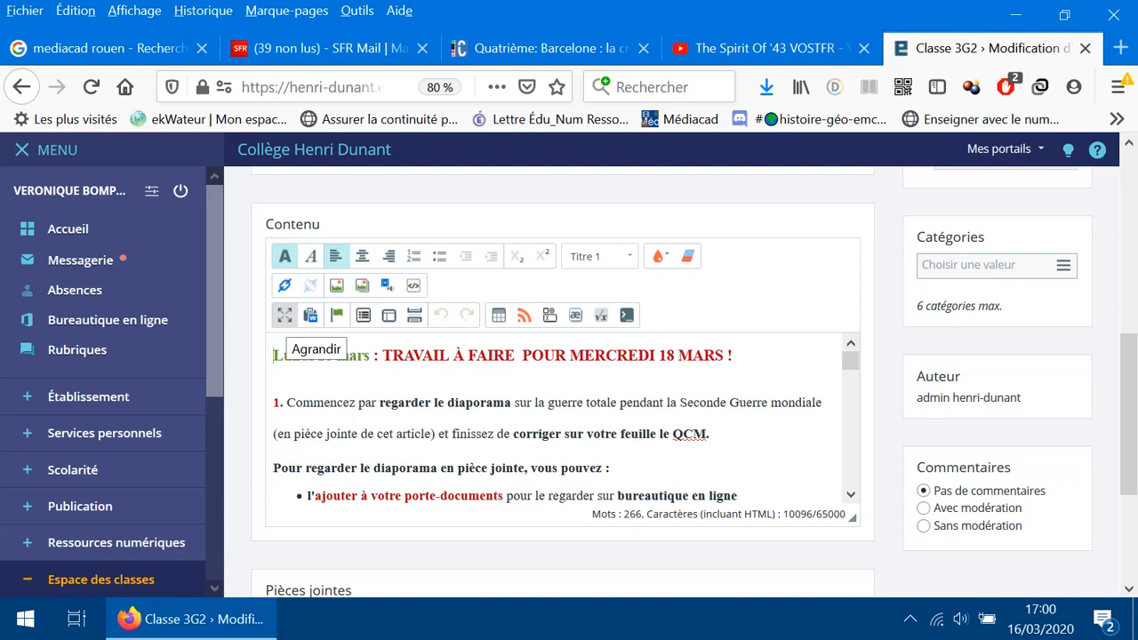
pyautogui.click(285, 314)
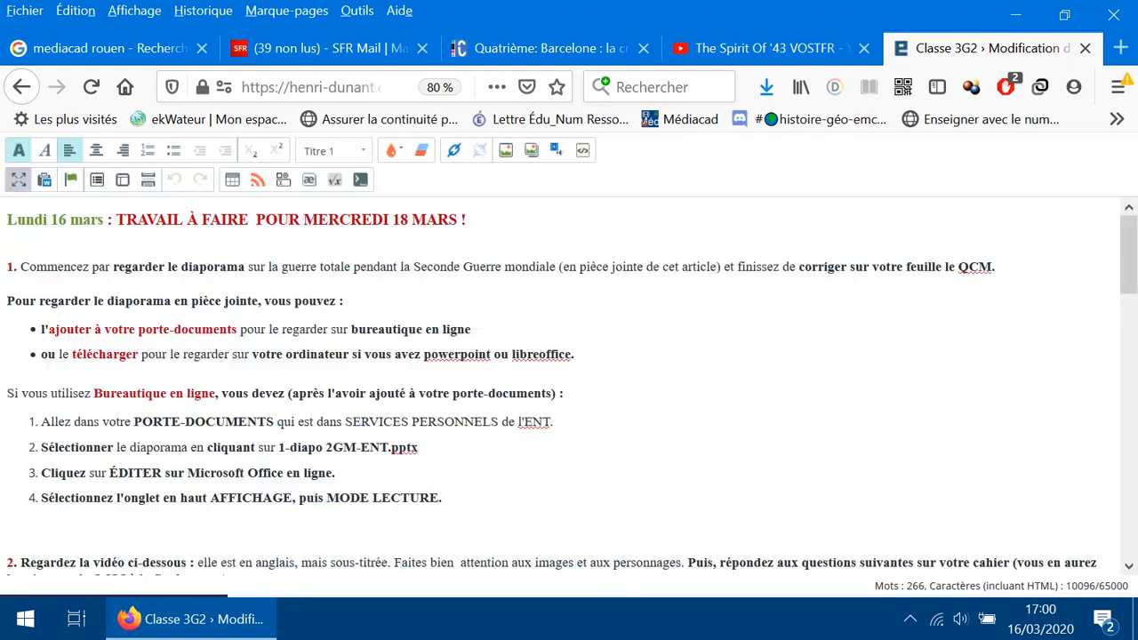
pyautogui.click(19, 179)
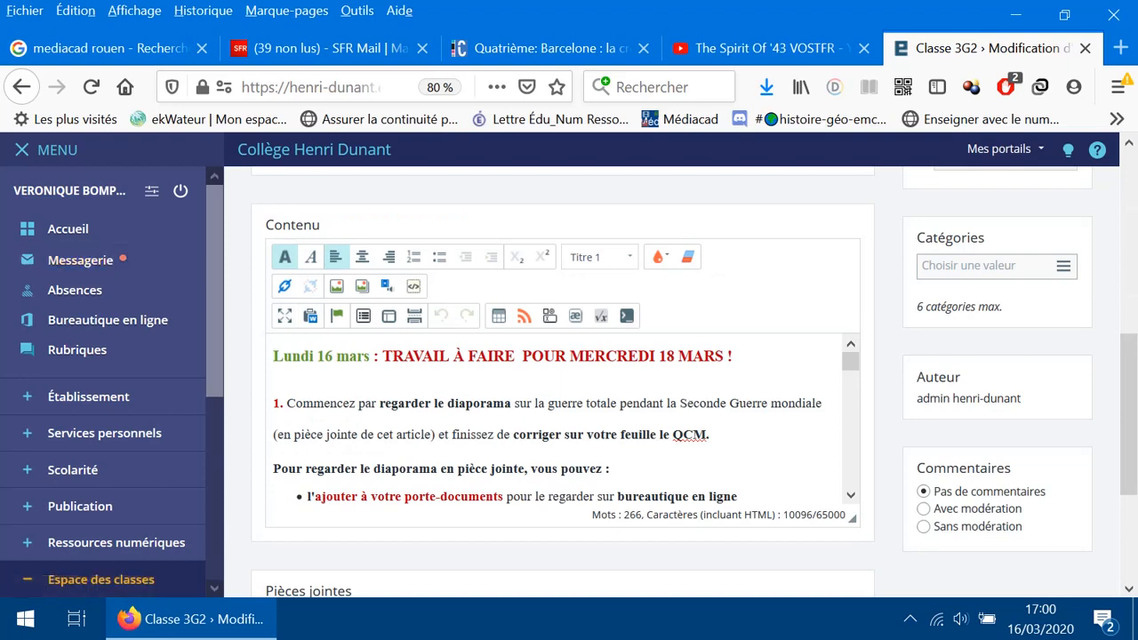
pyautogui.scroll(-2, 435, 409)
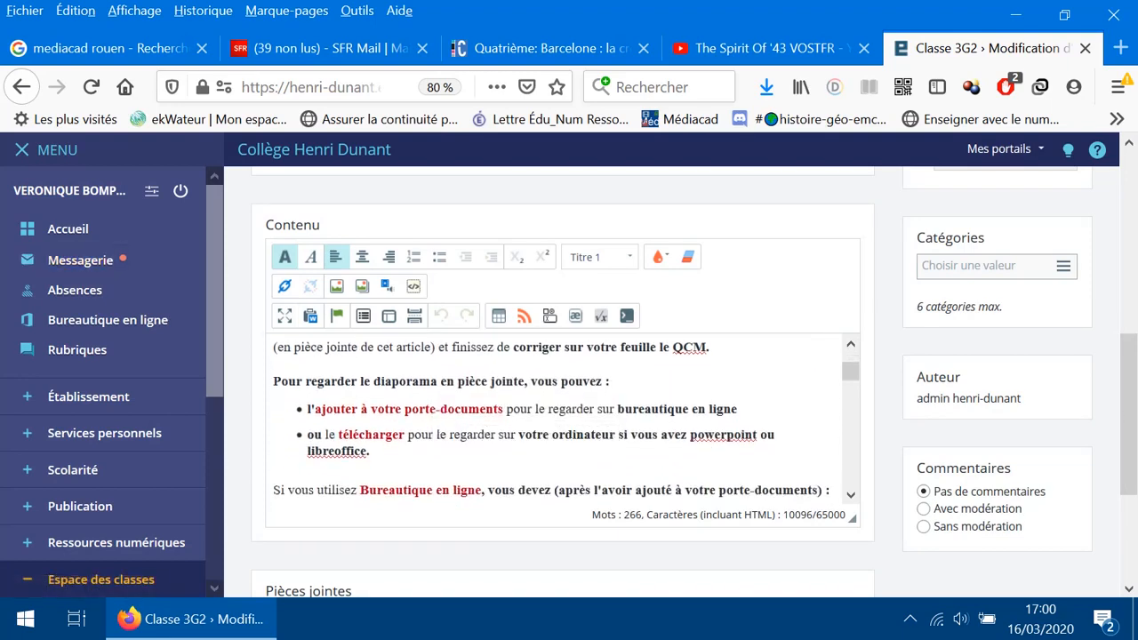
pyautogui.scroll(1, 565, 416)
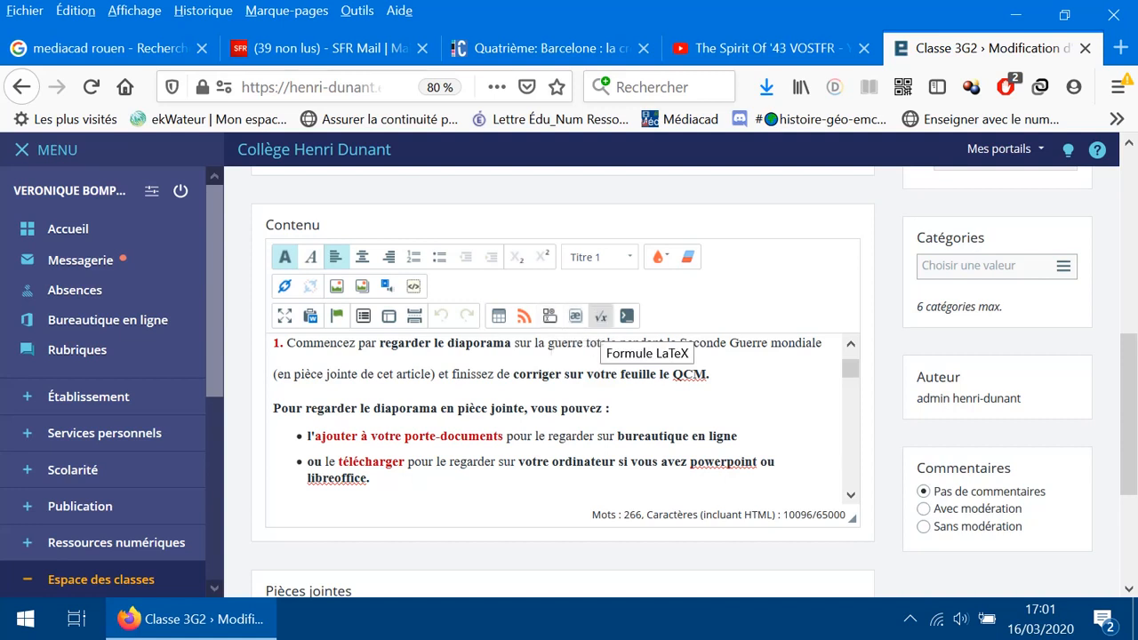
pyautogui.click(602, 316)
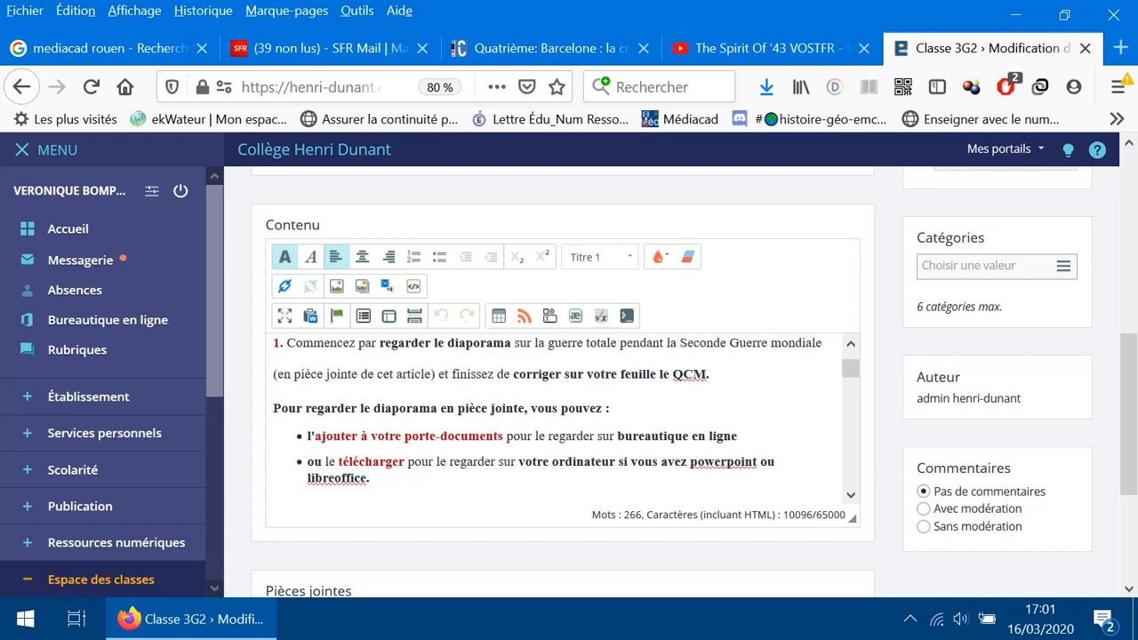
pyautogui.click(558, 408)
# Place the cursor on the empty line below "Bon travail !" at the end of the article content
pyautogui.scroll(-4, 557, 407)
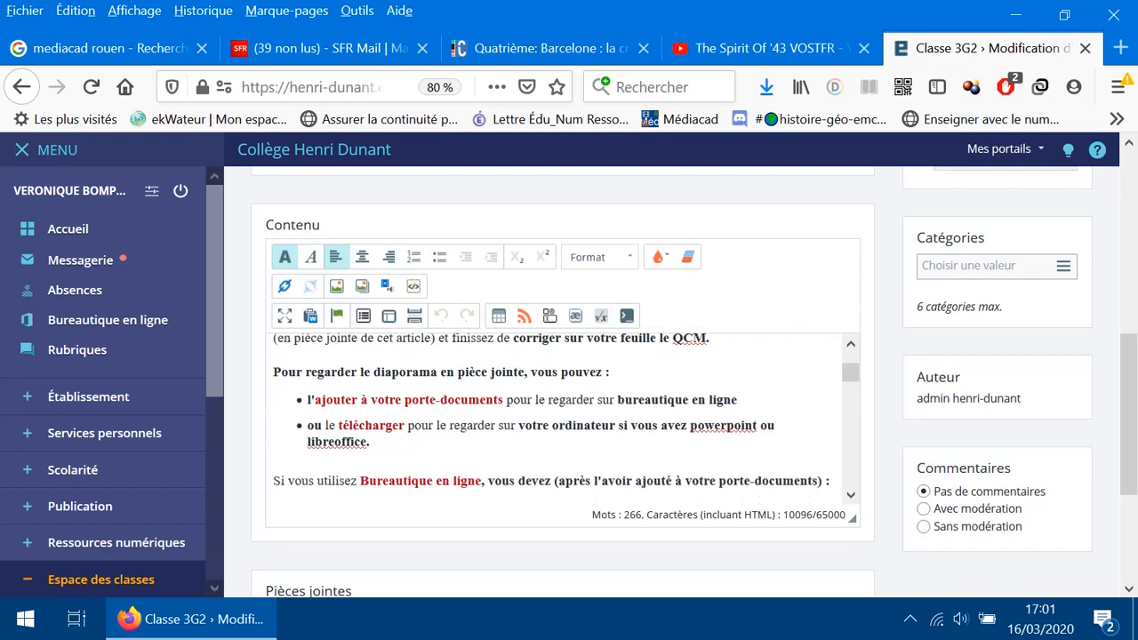
pyautogui.scroll(-5, 558, 408)
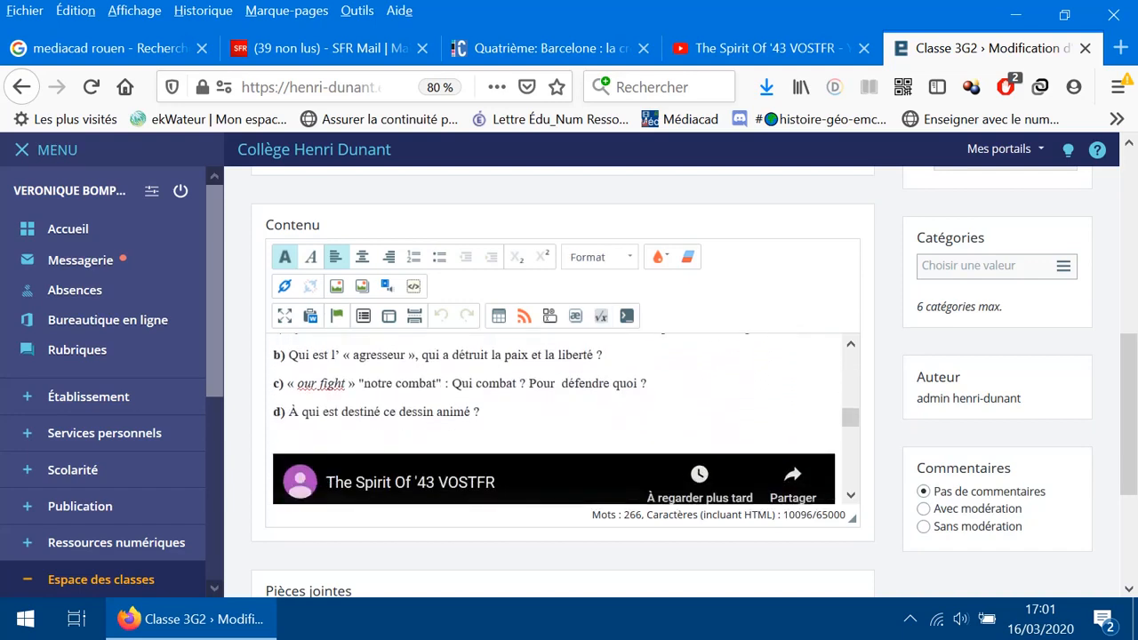
pyautogui.scroll(-2, 558, 408)
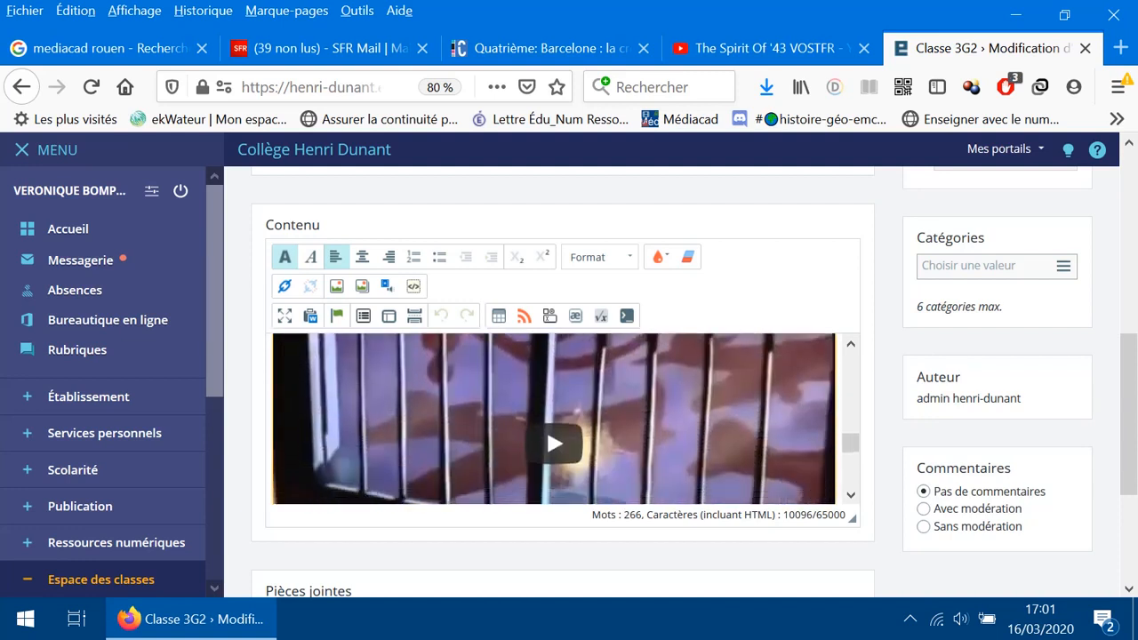
pyautogui.scroll(-2, 554, 411)
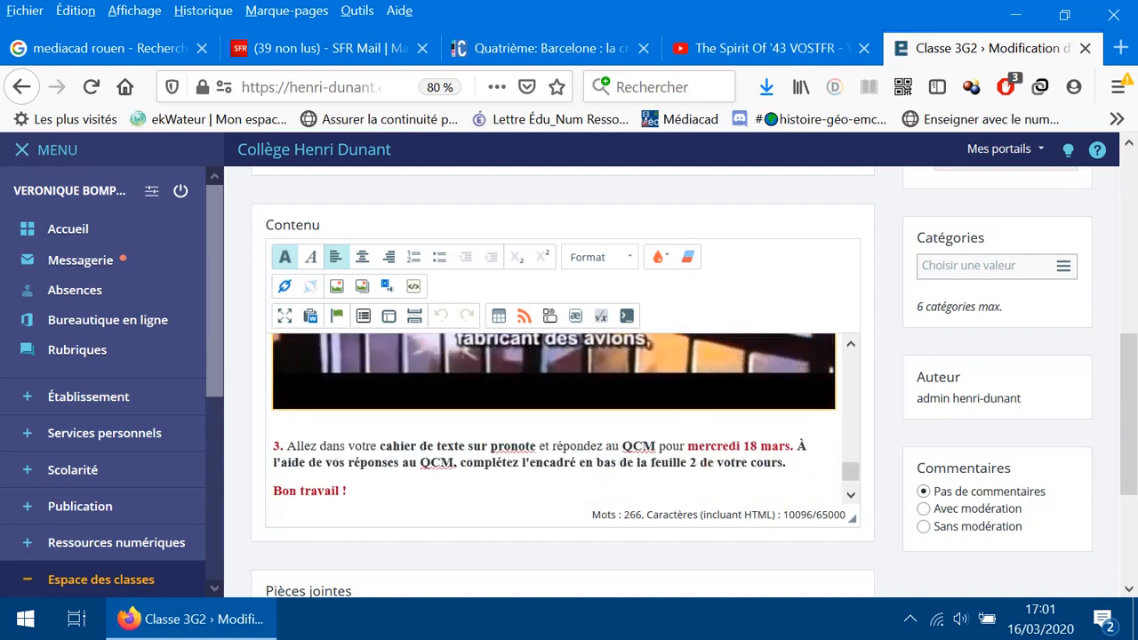
pyautogui.scroll(-1, 554, 411)
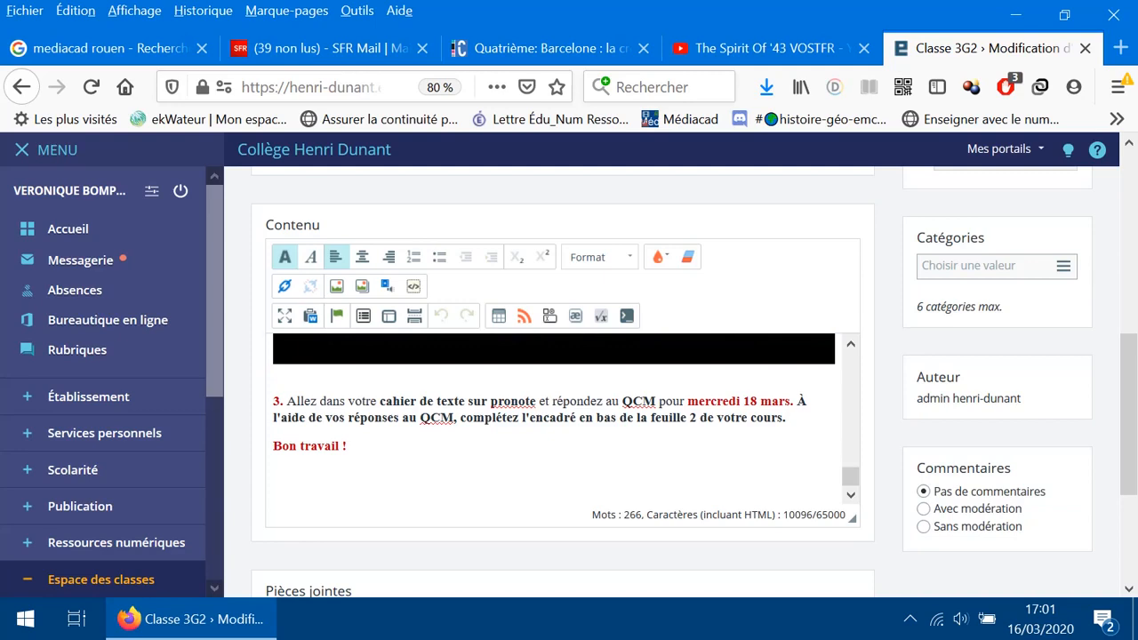
pyautogui.click(274, 482)
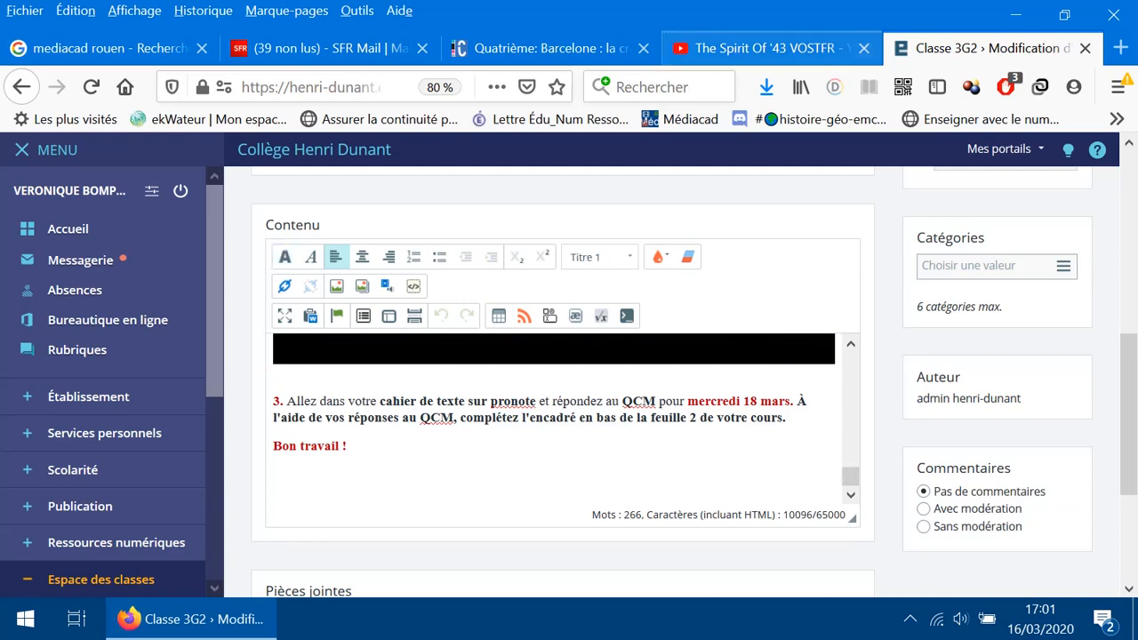
# Switch to the YouTube page of "The Spirit Of '43 VOSTFR" and copy the video's web address
pyautogui.click(756, 50)
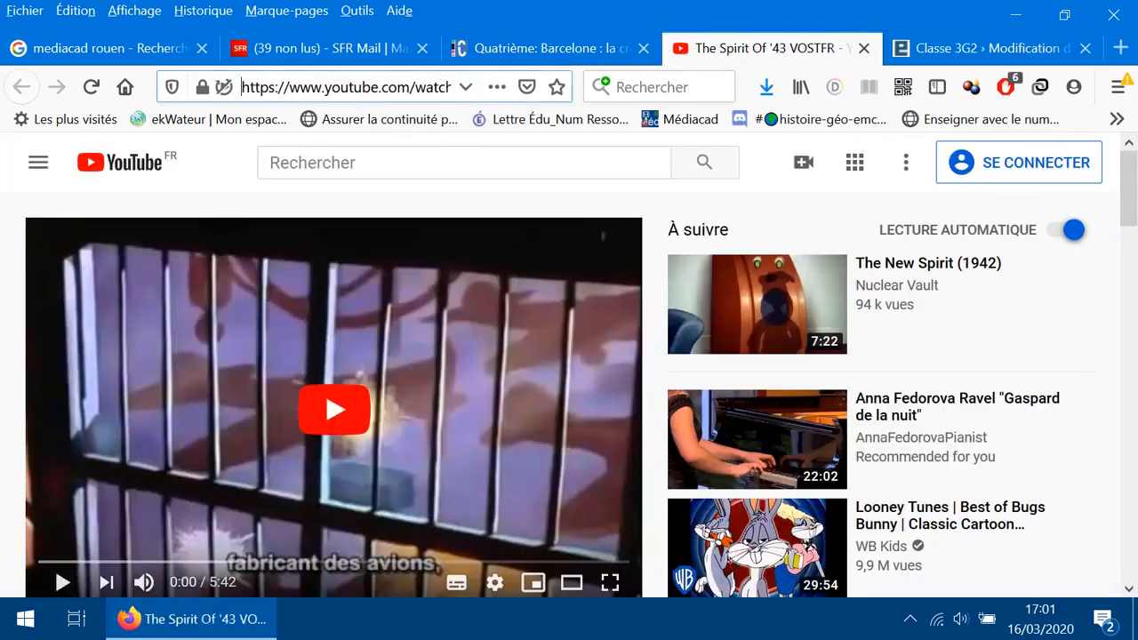
pyautogui.scroll(-1, 54, 516)
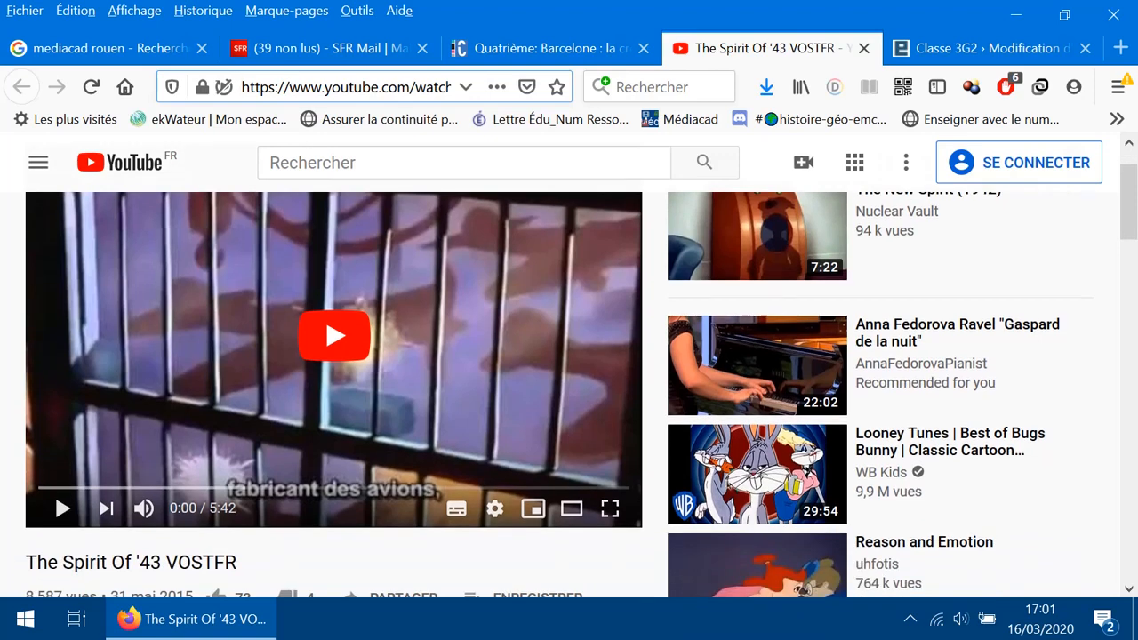
pyautogui.scroll(1, 54, 505)
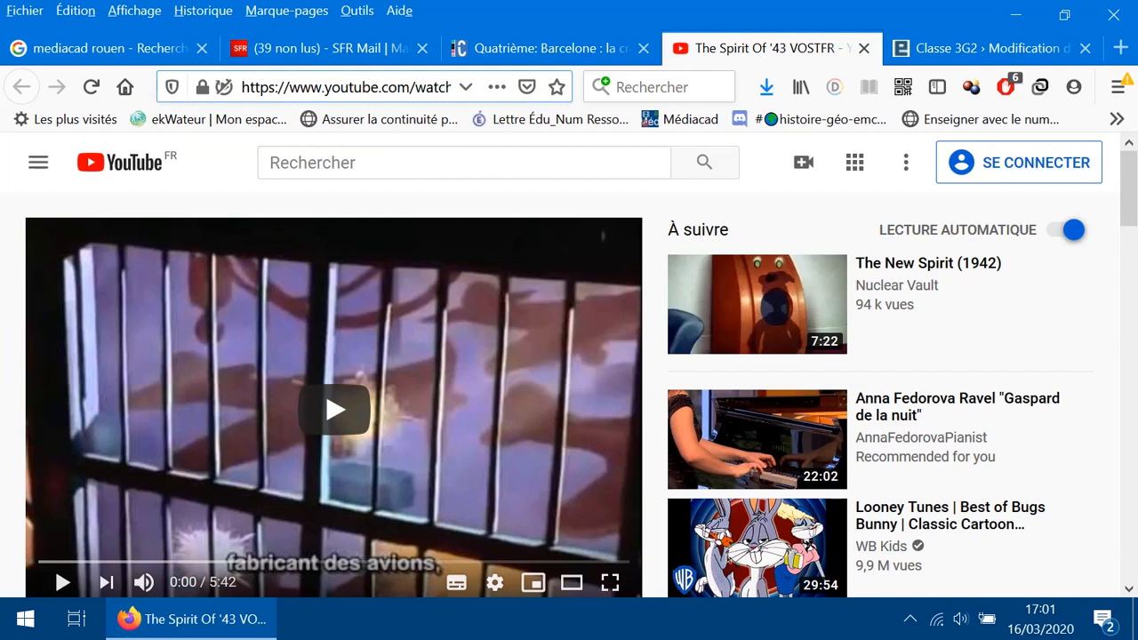
pyautogui.click(244, 86)
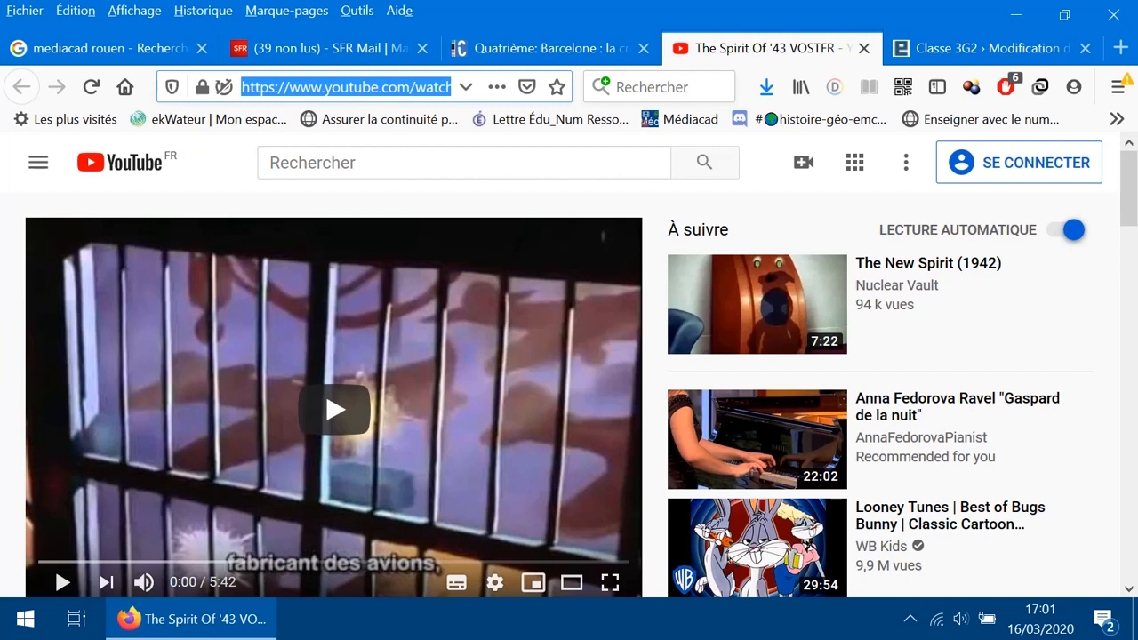
pyautogui.rightClick(317, 87)
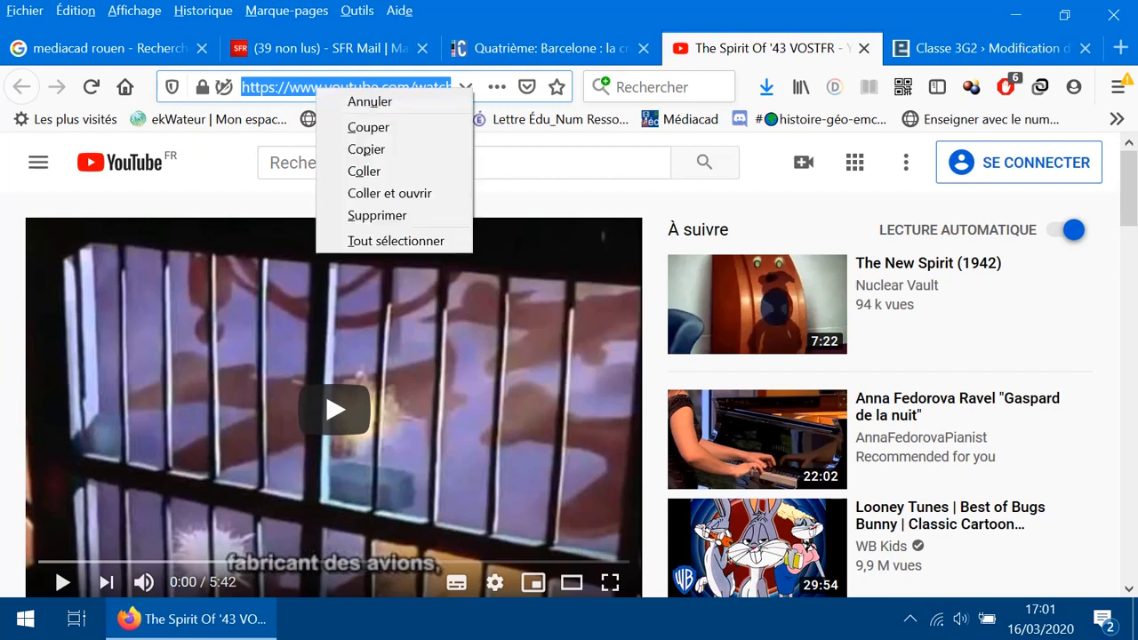
pyautogui.click(366, 149)
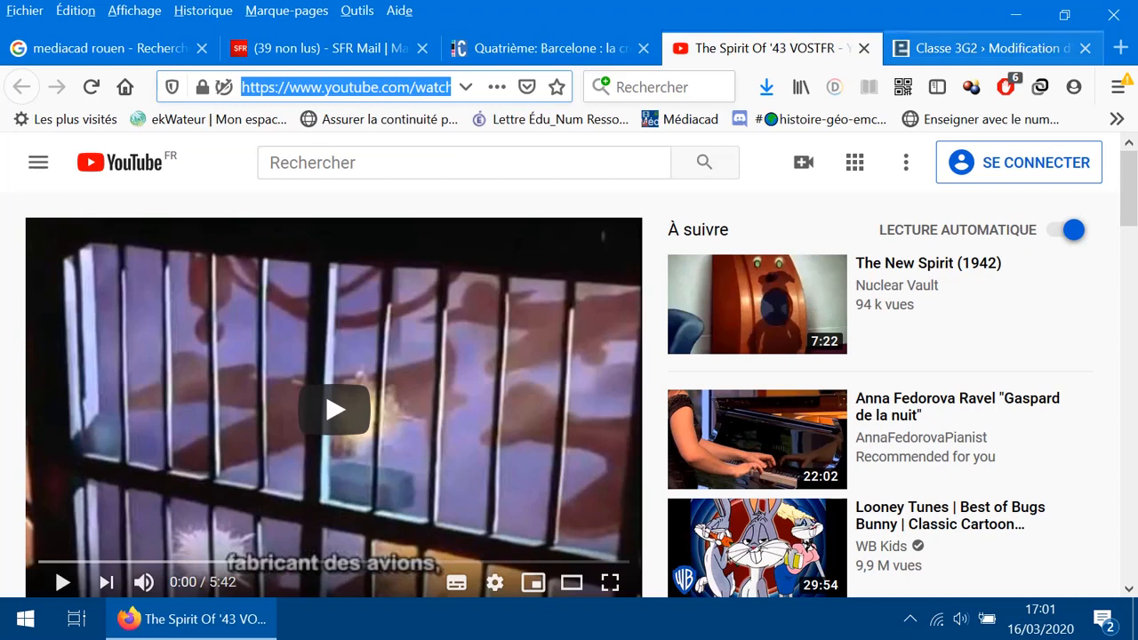
# Return to the article being edited and embed the video below "Bon travail !" by pasting its copied YouTube address
pyautogui.click(991, 48)
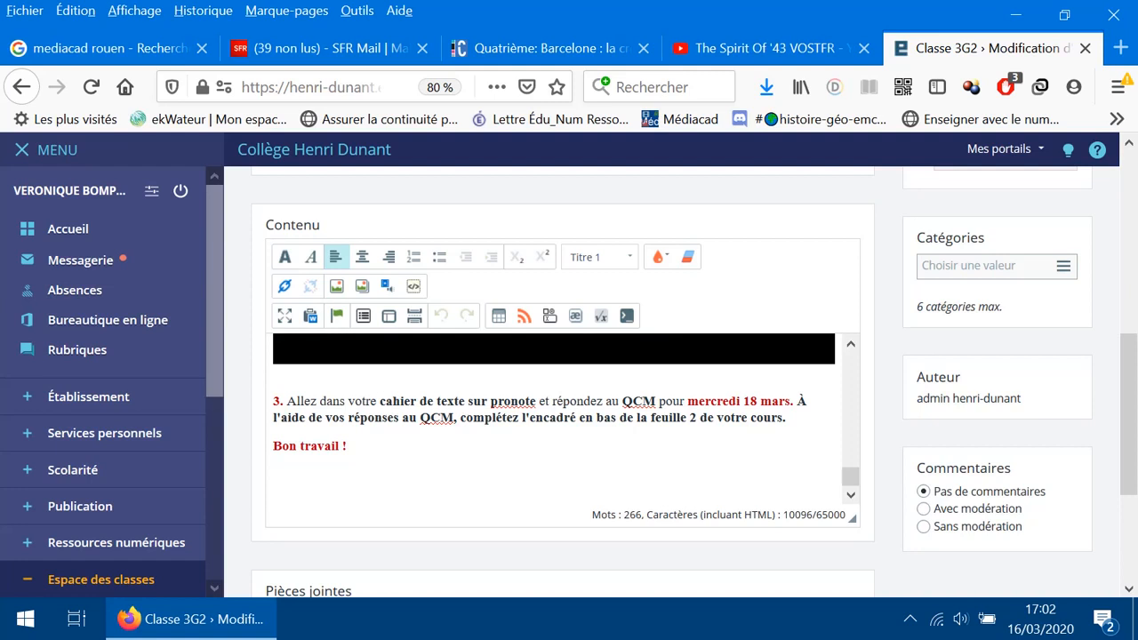
pyautogui.write('https://www.youtube.com/watch?v=F9EFJ3s4gT0&feature=emb_logo')
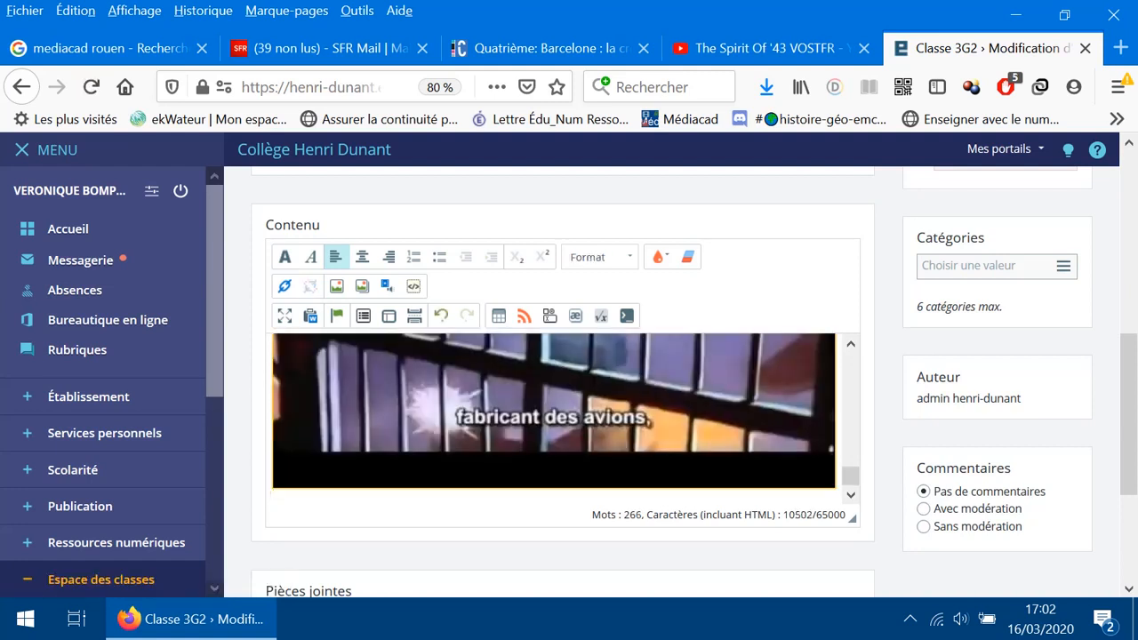
pyautogui.scroll(5, 279, 364)
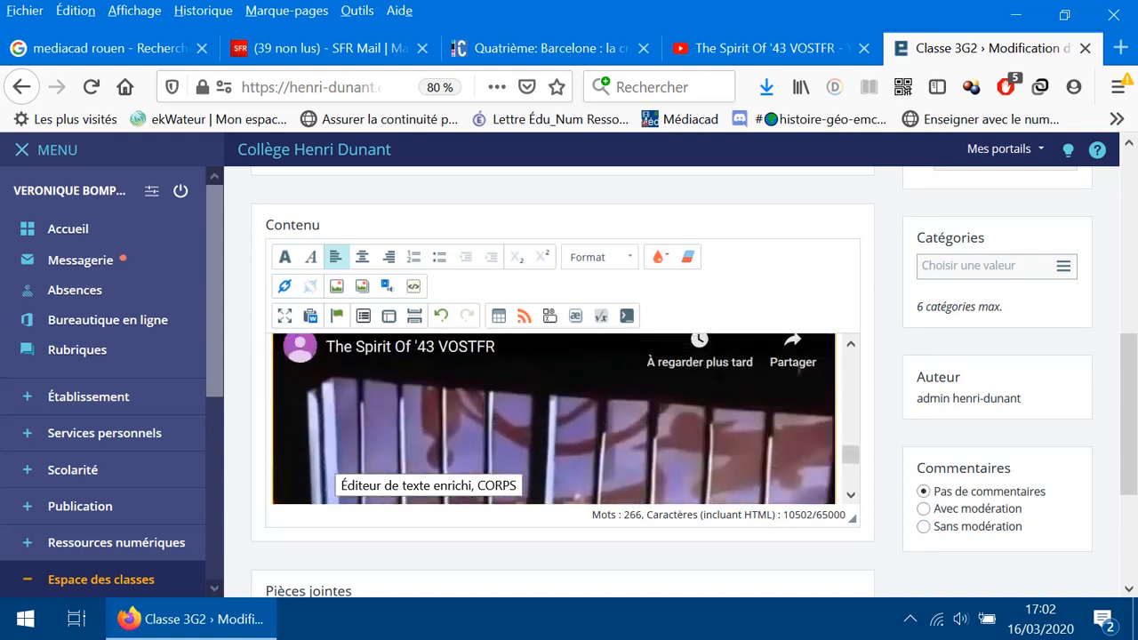
pyautogui.scroll(-3, 279, 365)
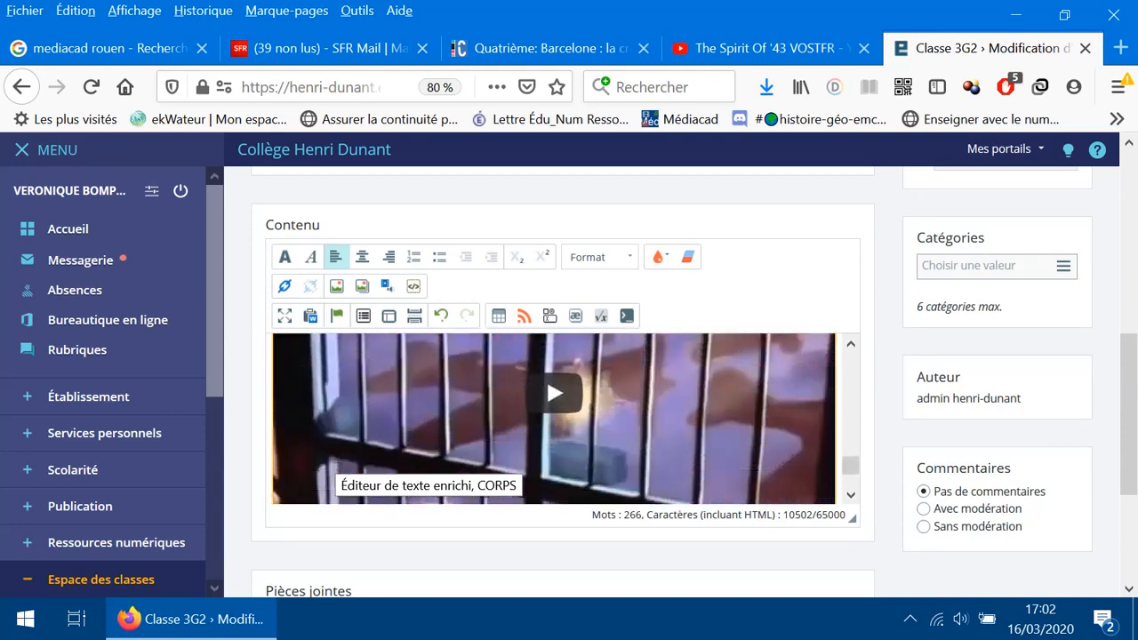
# Delete the embedded "The Spirit Of '43 VOSTFR" video located below "Bon travail !" from the article
pyautogui.scroll(3, 279, 364)
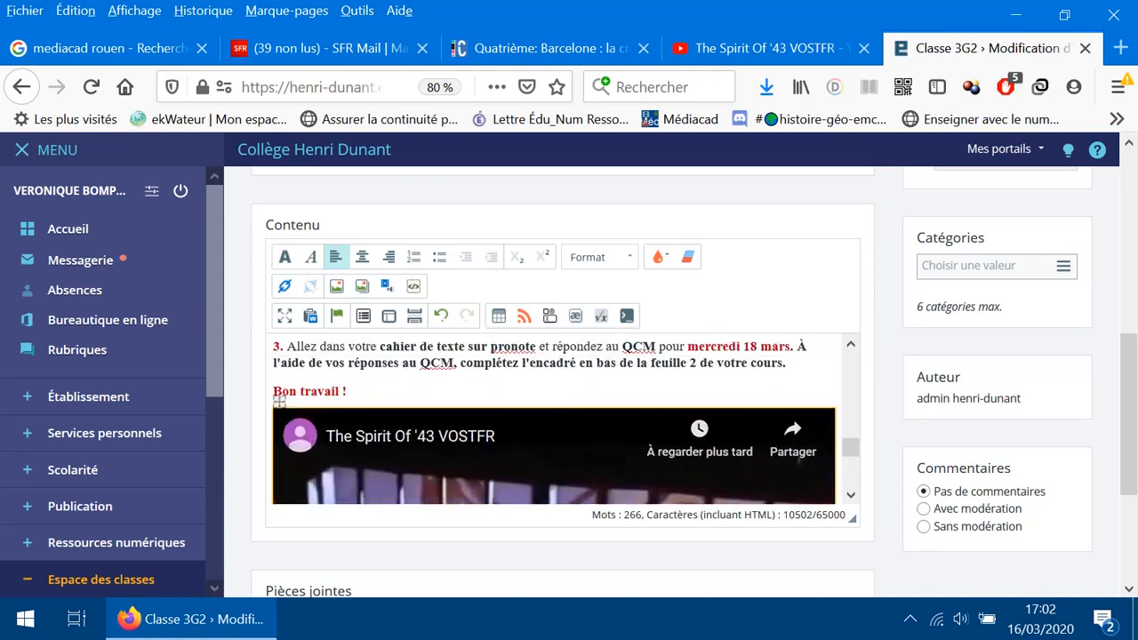
pyautogui.click(279, 401)
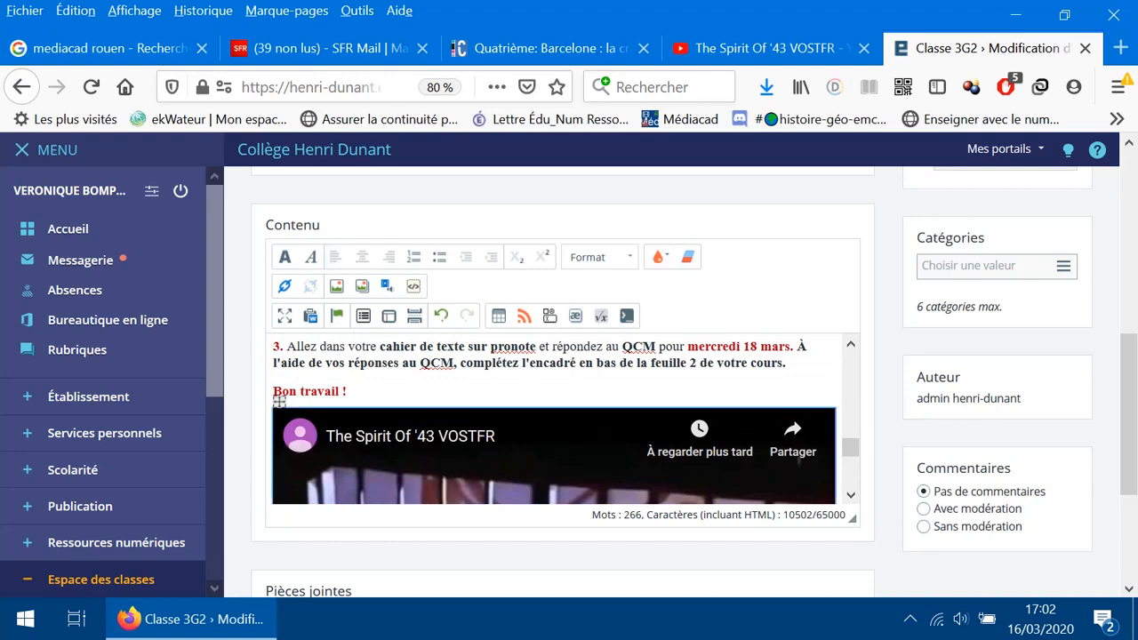
pyautogui.press('Delete')
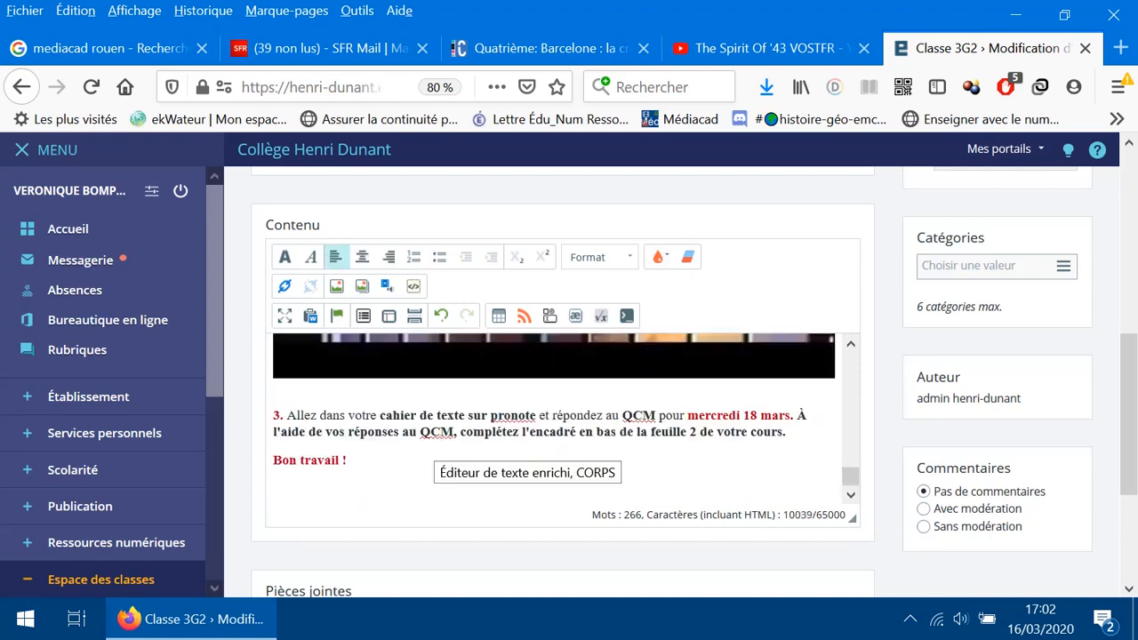
# Save the Histoire Géographie EMC article online with its modifications
pyautogui.scroll(3, 436, 449)
pyautogui.scroll(3, 553, 418)
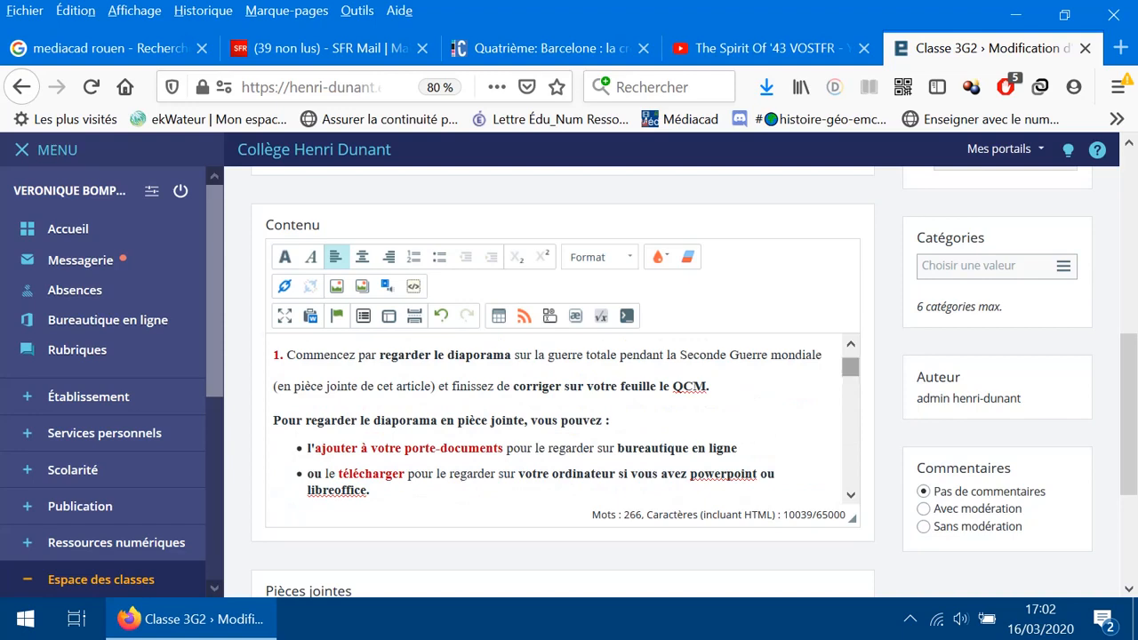
pyautogui.scroll(2, 553, 418)
pyautogui.scroll(4, 569, 382)
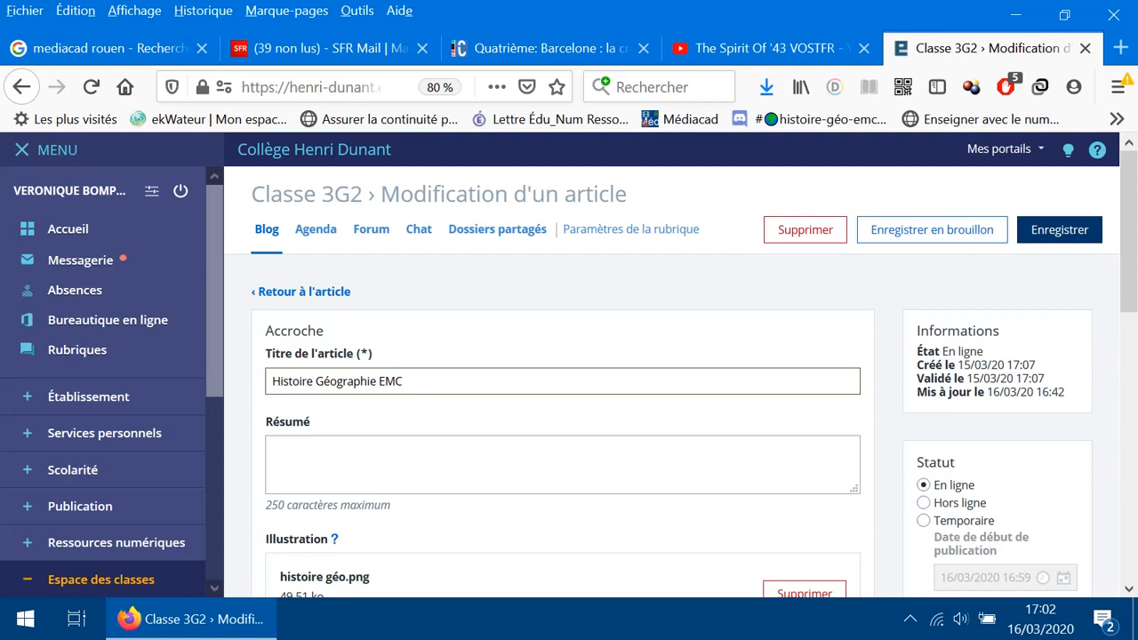
pyautogui.click(1059, 229)
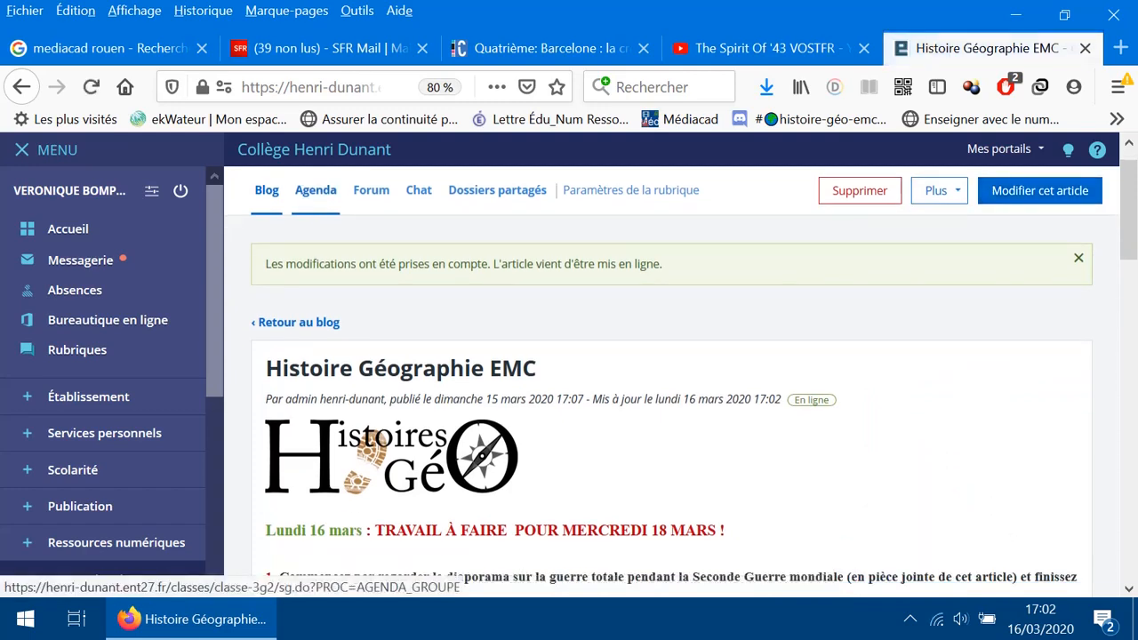
# Start a new event in the class agenda on Thursday 19 March 2020 at 08h, titled "travail en maths"
pyautogui.click(316, 190)
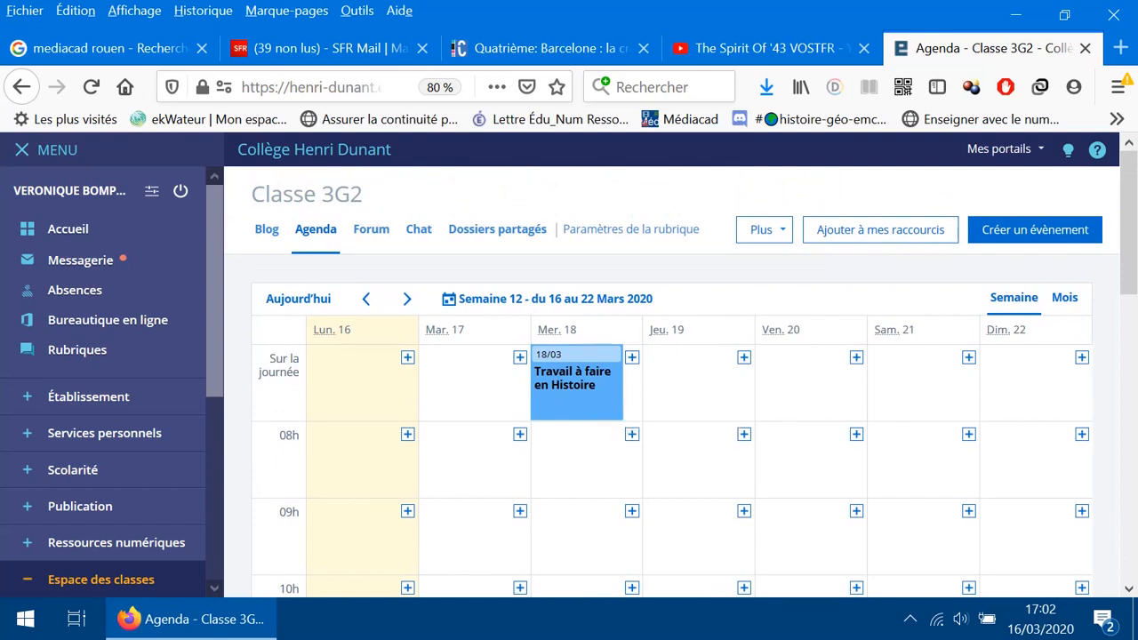
pyautogui.scroll(-1, 673, 374)
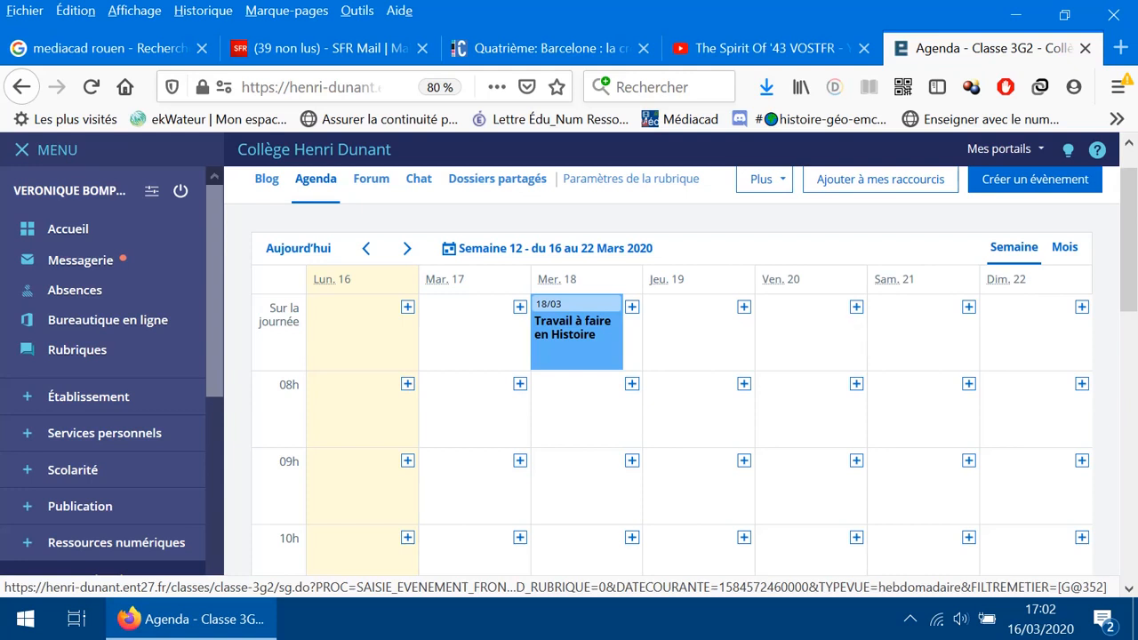
pyautogui.click(745, 383)
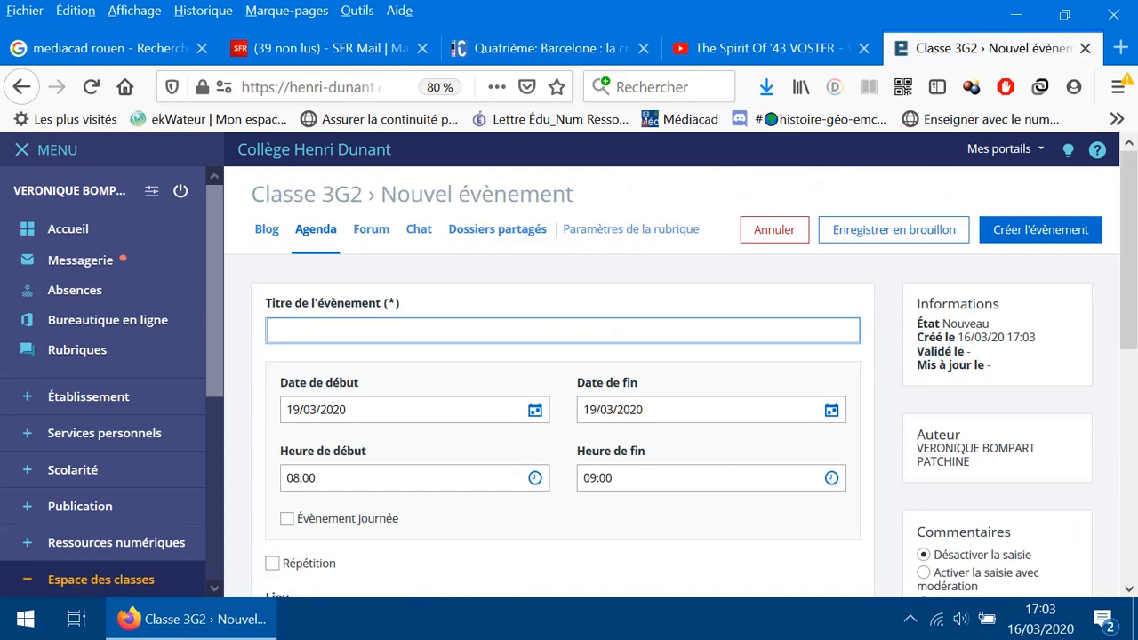
pyautogui.write('travai')
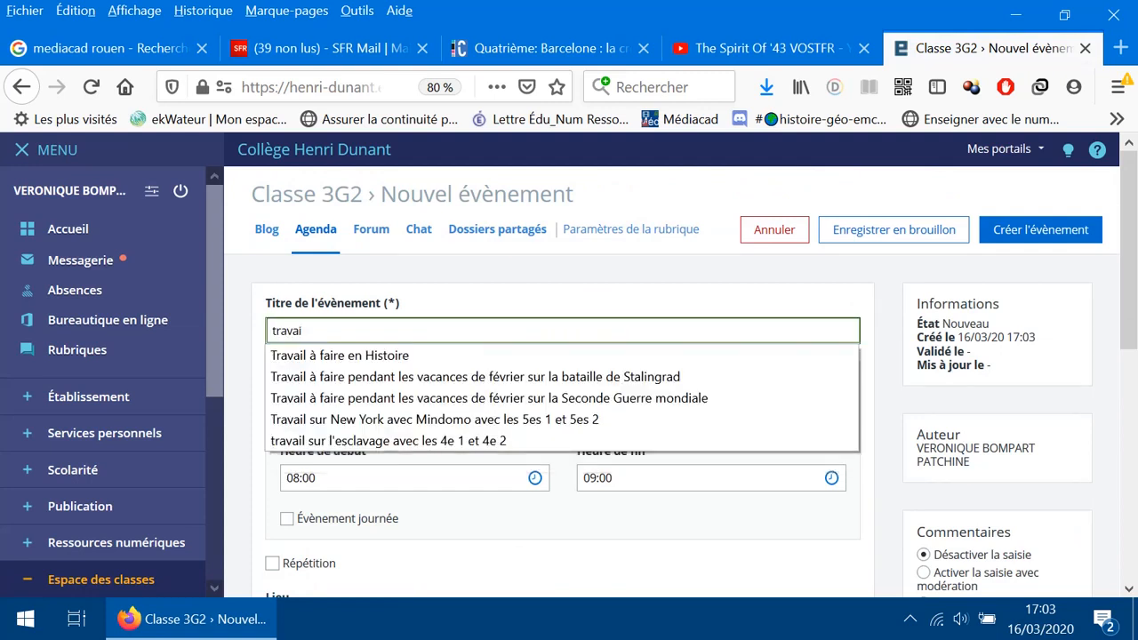
pyautogui.write('l en maths')
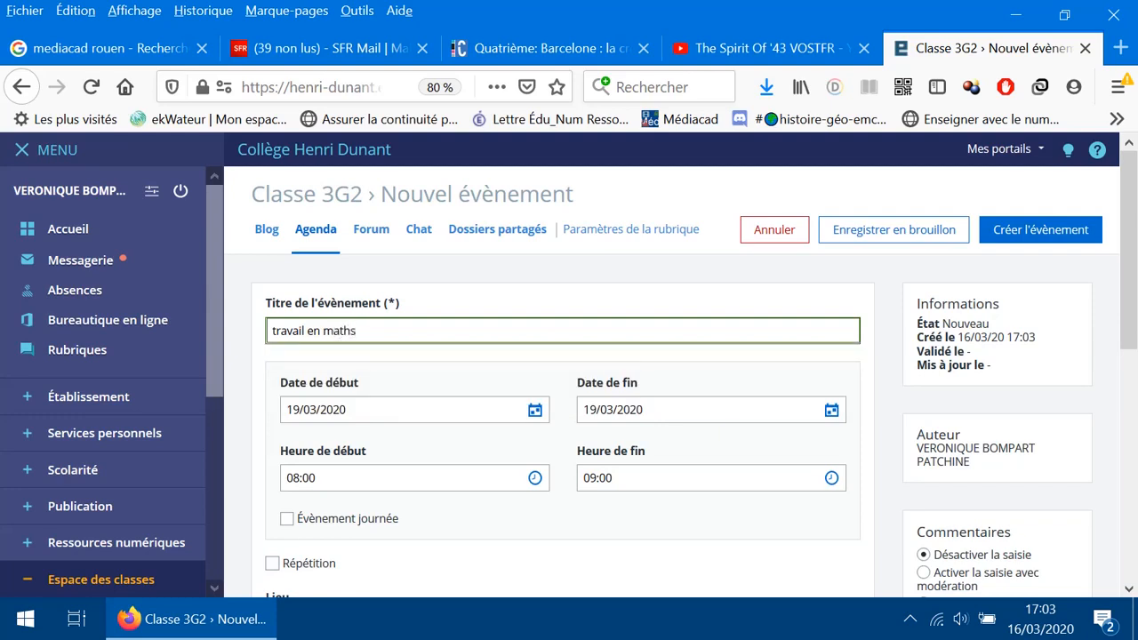
# Examine the new event's remaining options, including its dates, repetition, place, attachment, summary and resource booking
pyautogui.scroll(-3, 569, 374)
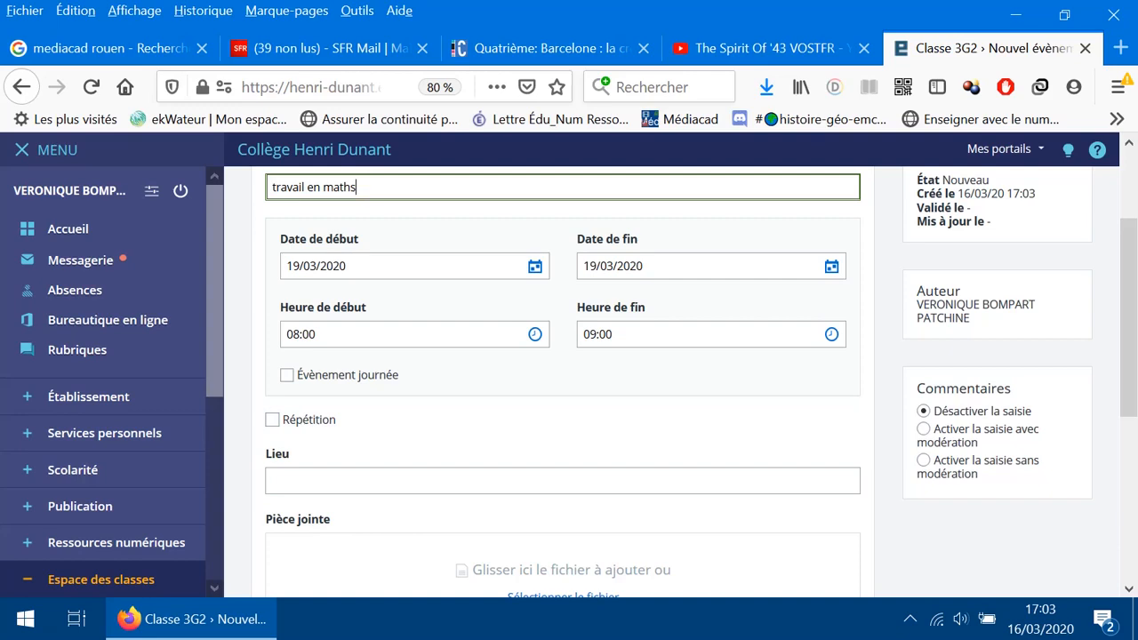
pyautogui.scroll(-4, 569, 383)
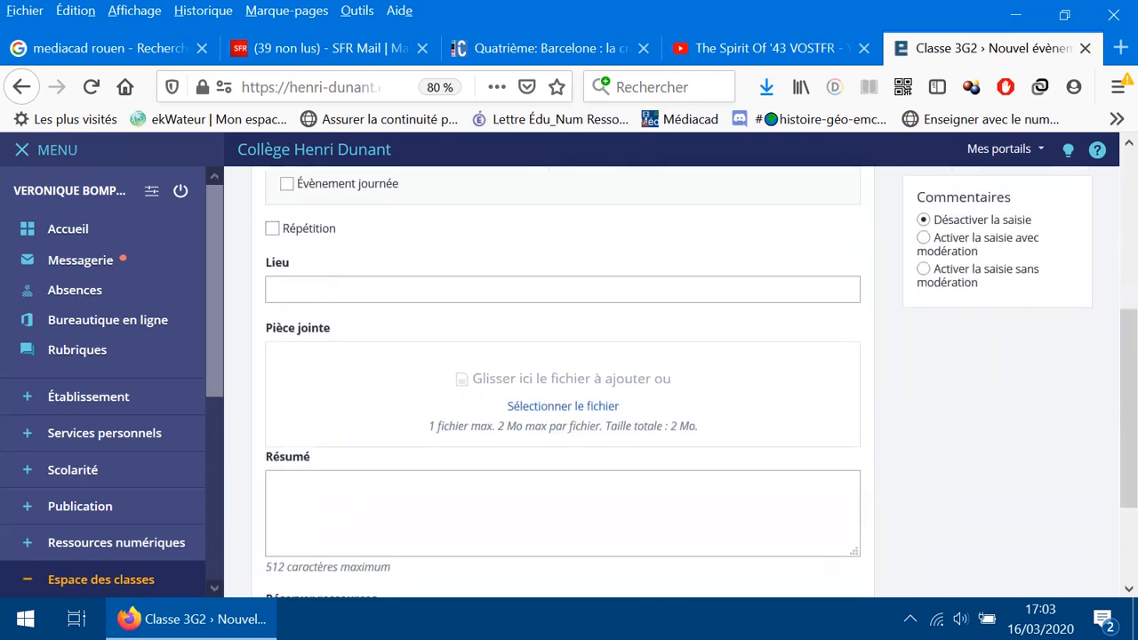
pyautogui.scroll(-3, 569, 382)
pyautogui.scroll(5, 569, 383)
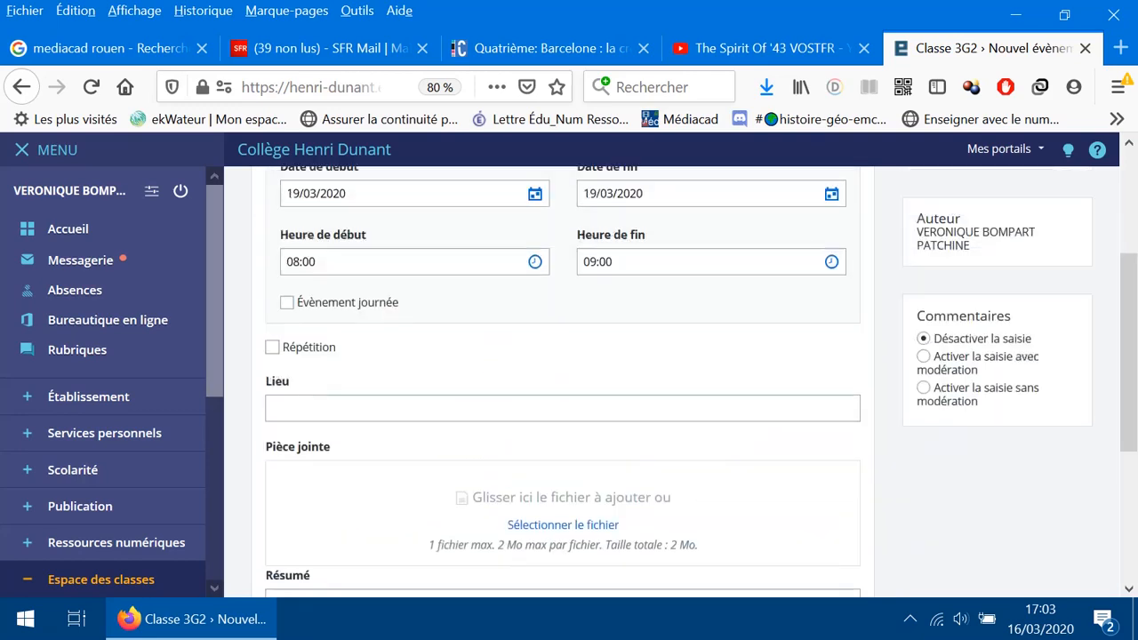
pyautogui.scroll(-3, 569, 383)
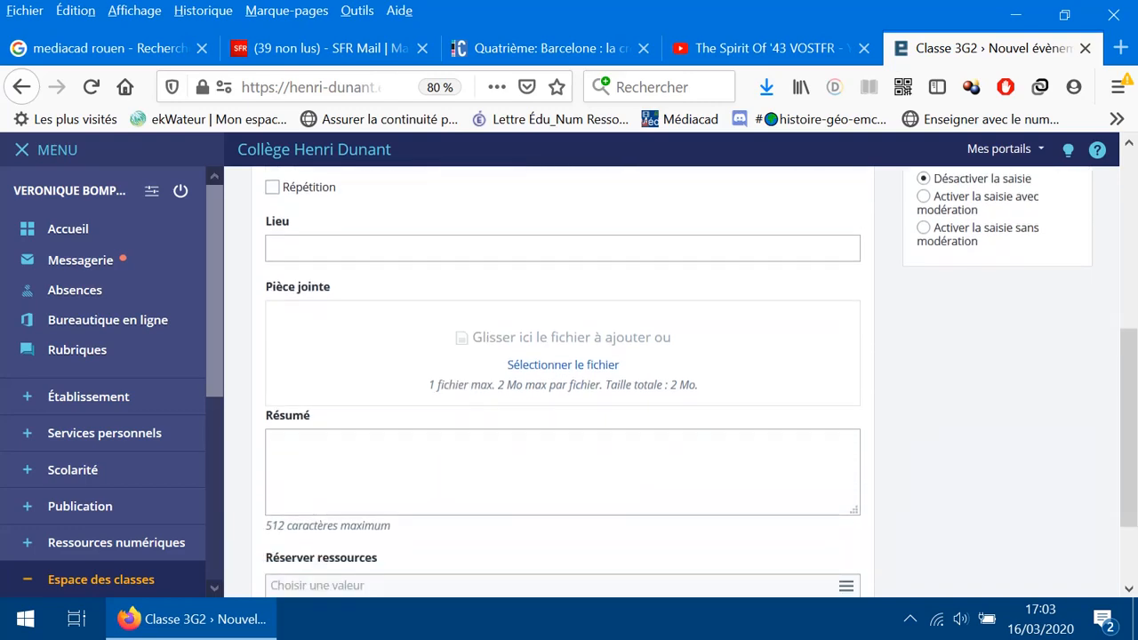
pyautogui.scroll(8, 569, 382)
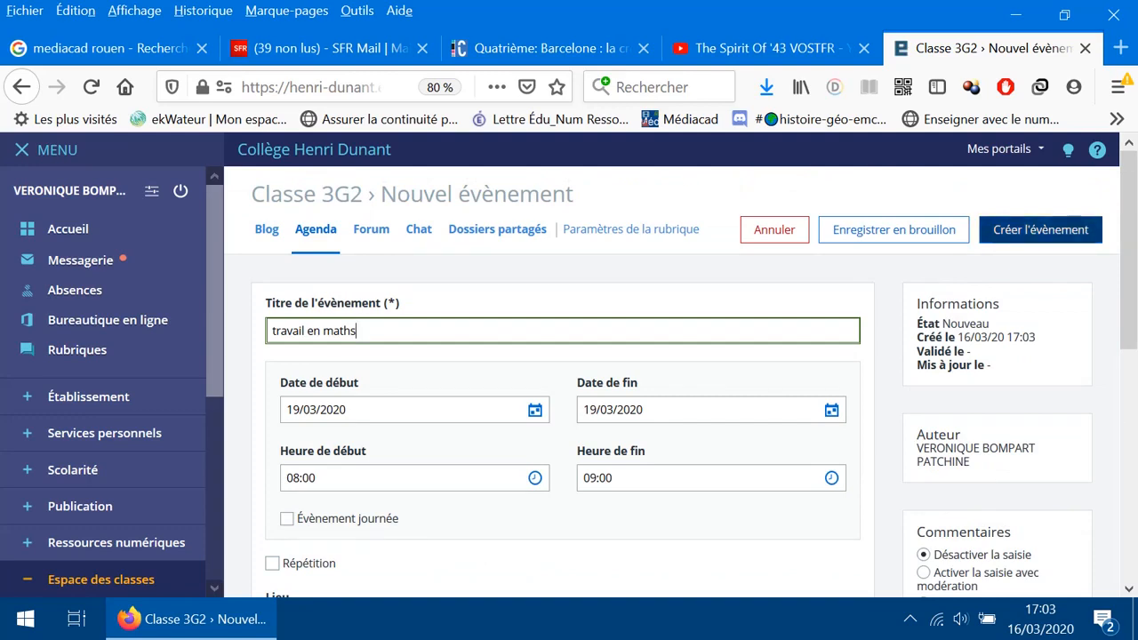
# Create the "travail en maths" event and check its placement in the week view of the class agenda
pyautogui.click(1041, 229)
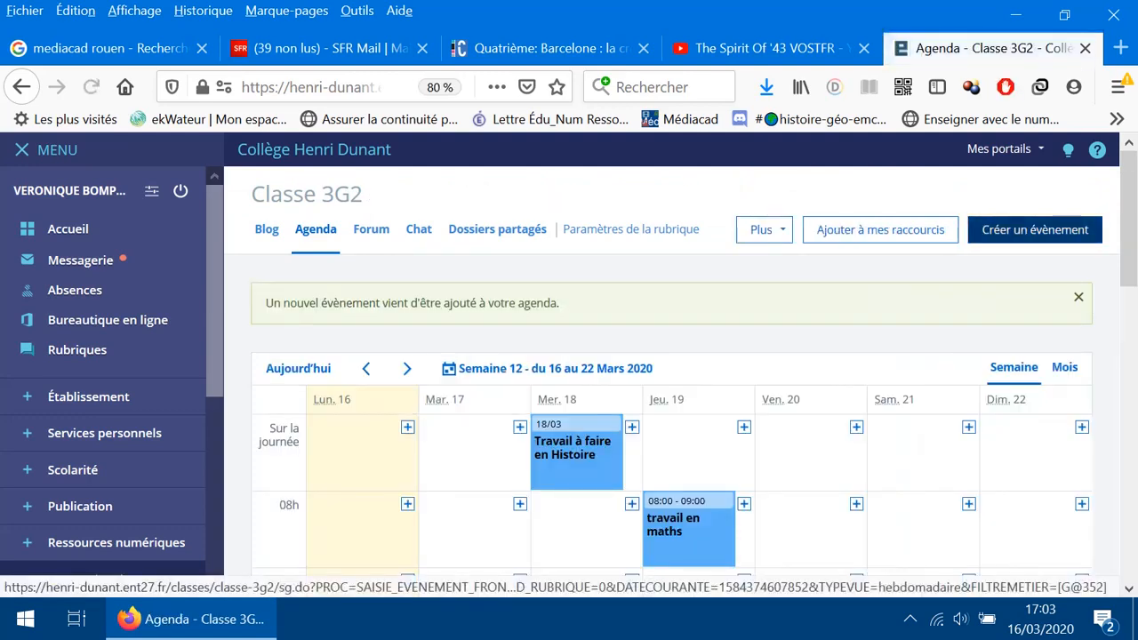
pyautogui.scroll(-3, 672, 380)
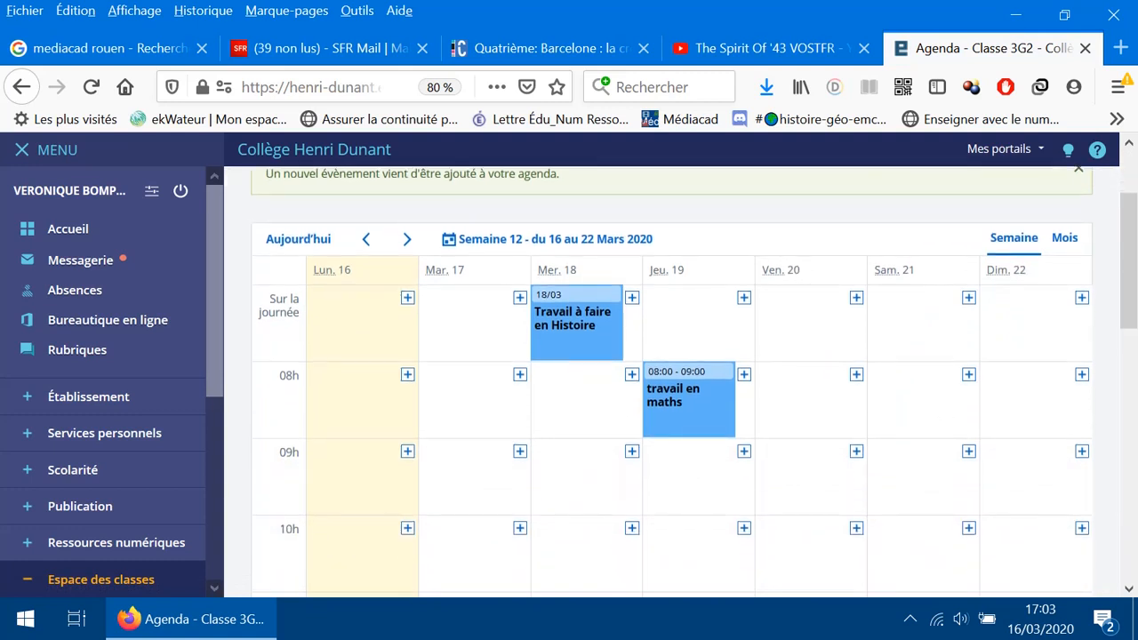
# Delete the "travail en maths" event from the class agenda
pyautogui.click(673, 396)
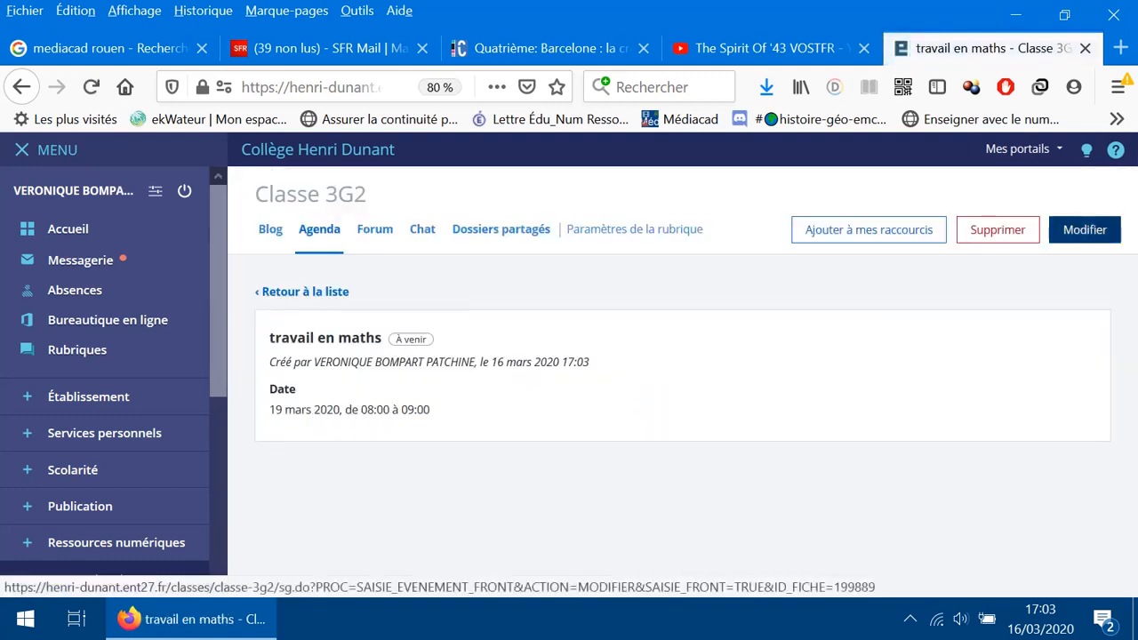
pyautogui.click(998, 229)
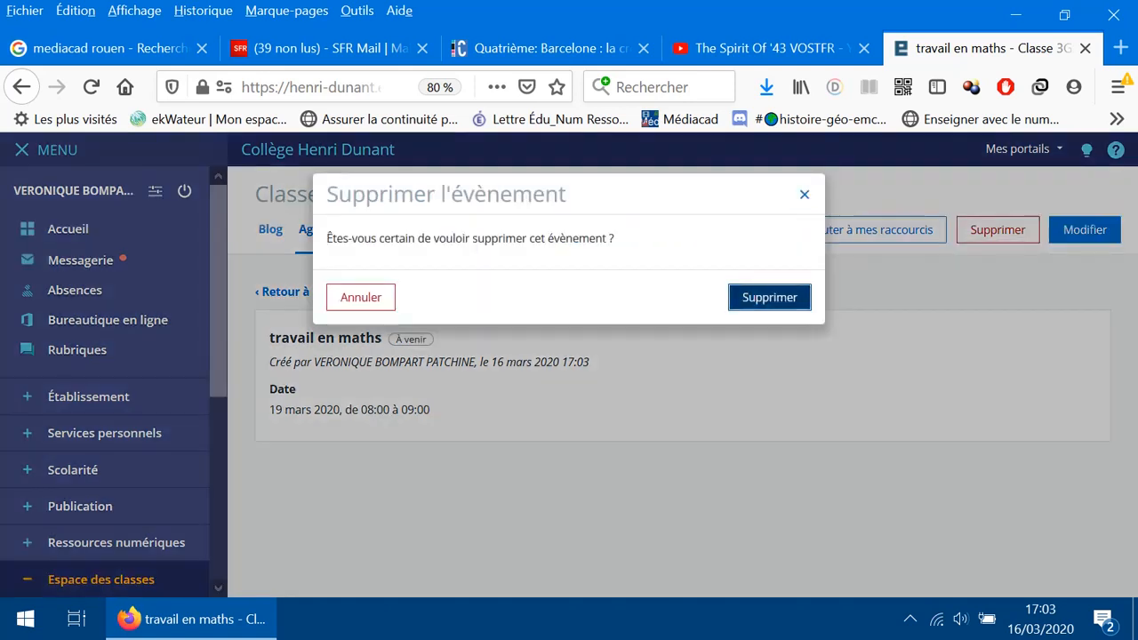
pyautogui.click(769, 297)
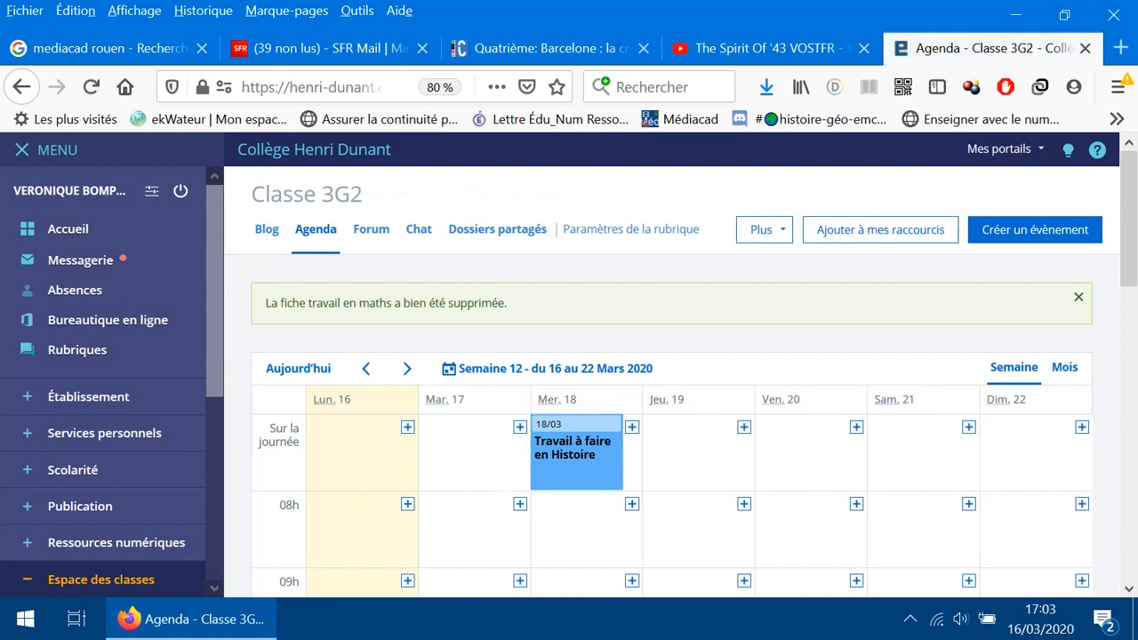
# Look over the agenda for the week of 16 to 22 March 2020 and view the forum of Classe 3G2
pyautogui.scroll(-3, 671, 383)
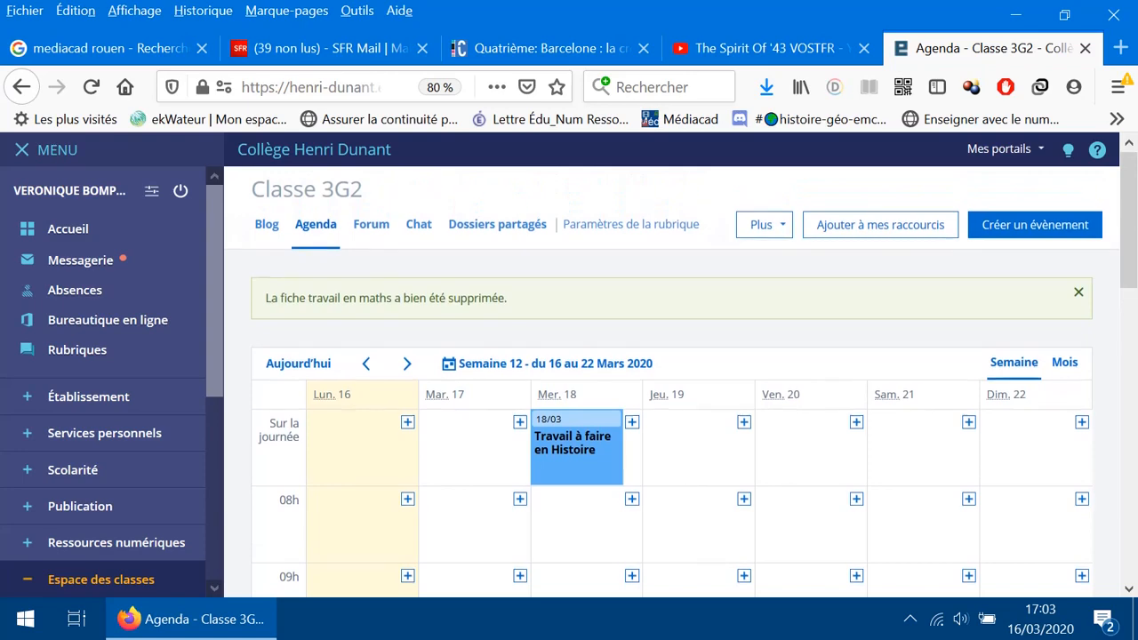
pyautogui.scroll(-1, 681, 367)
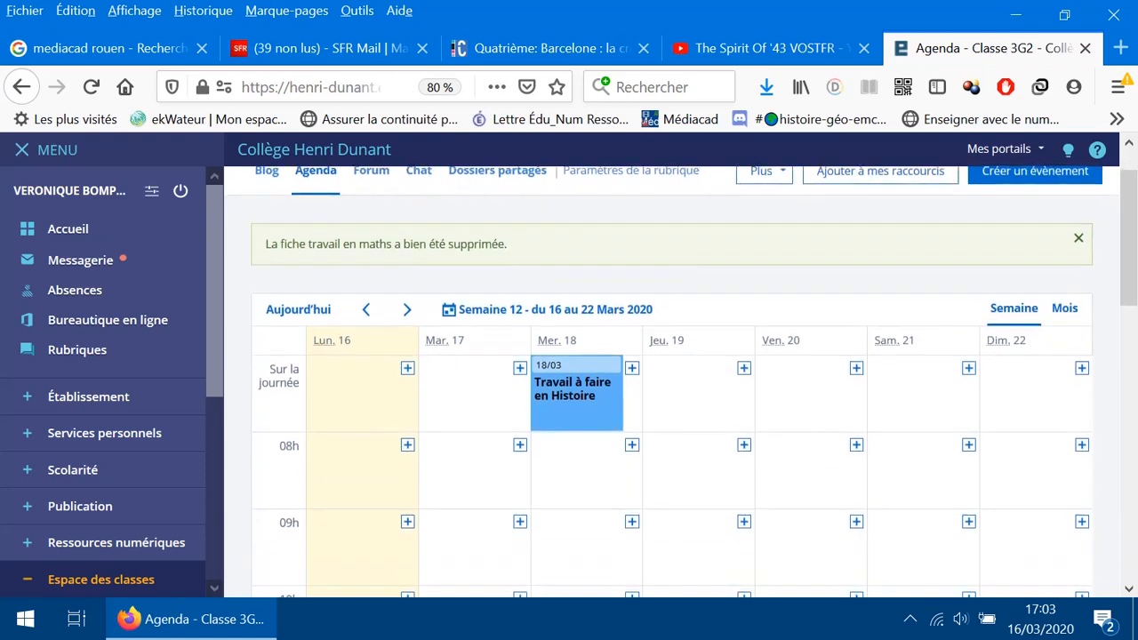
pyautogui.scroll(-2, 682, 368)
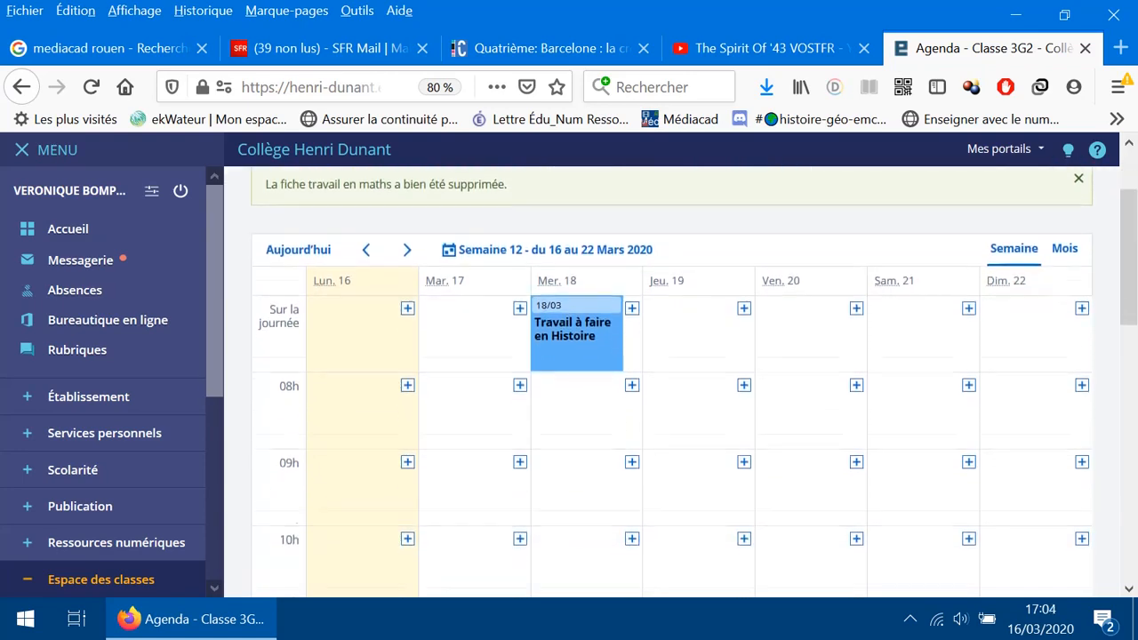
pyautogui.scroll(-1, 681, 368)
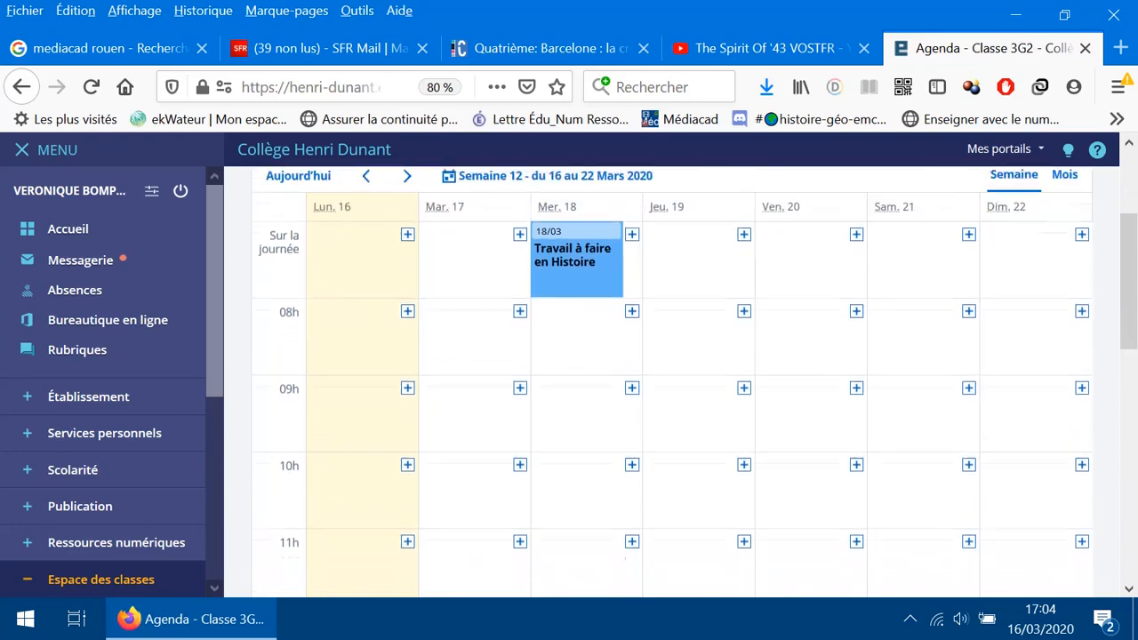
pyautogui.scroll(4, 681, 367)
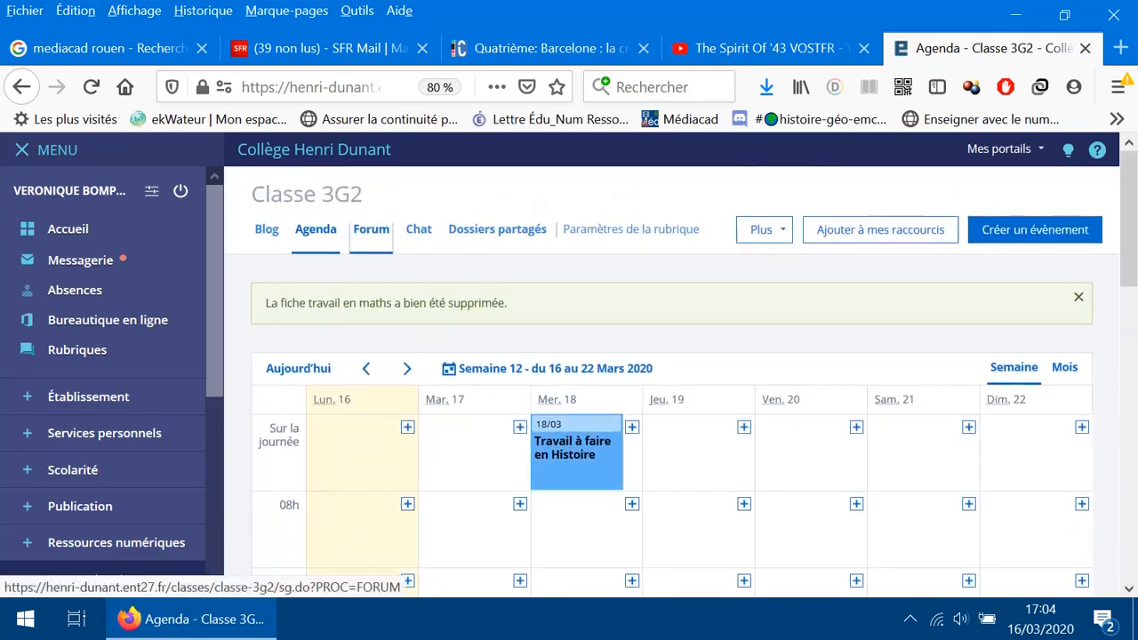
pyautogui.click(371, 230)
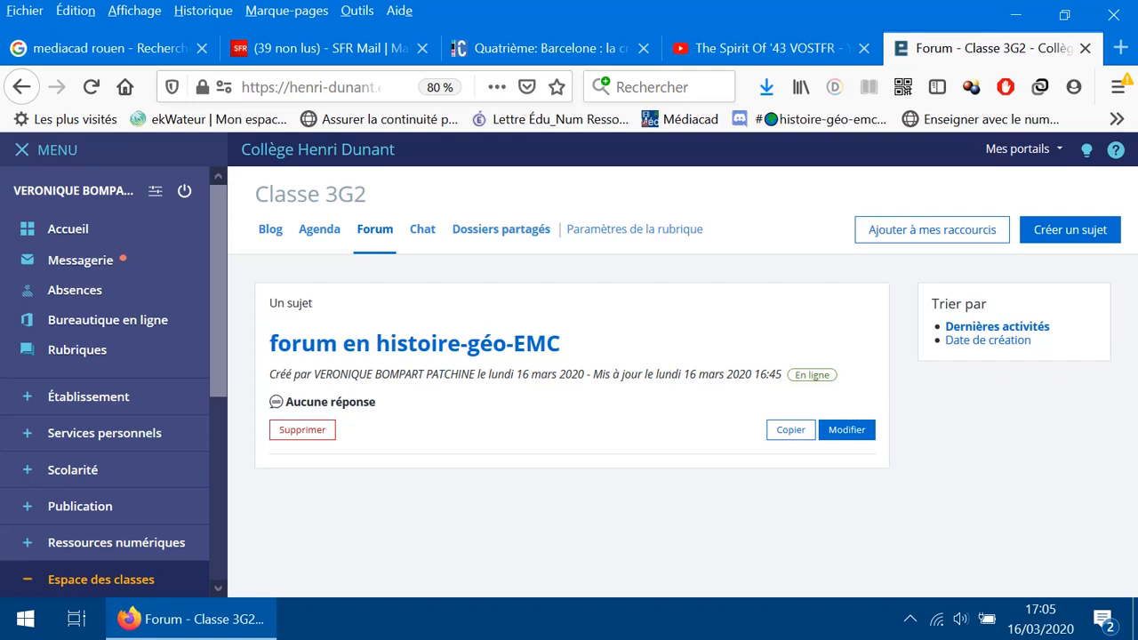
# Start a new chat space for Classe 3G2 titled "chat maths"
pyautogui.click(423, 228)
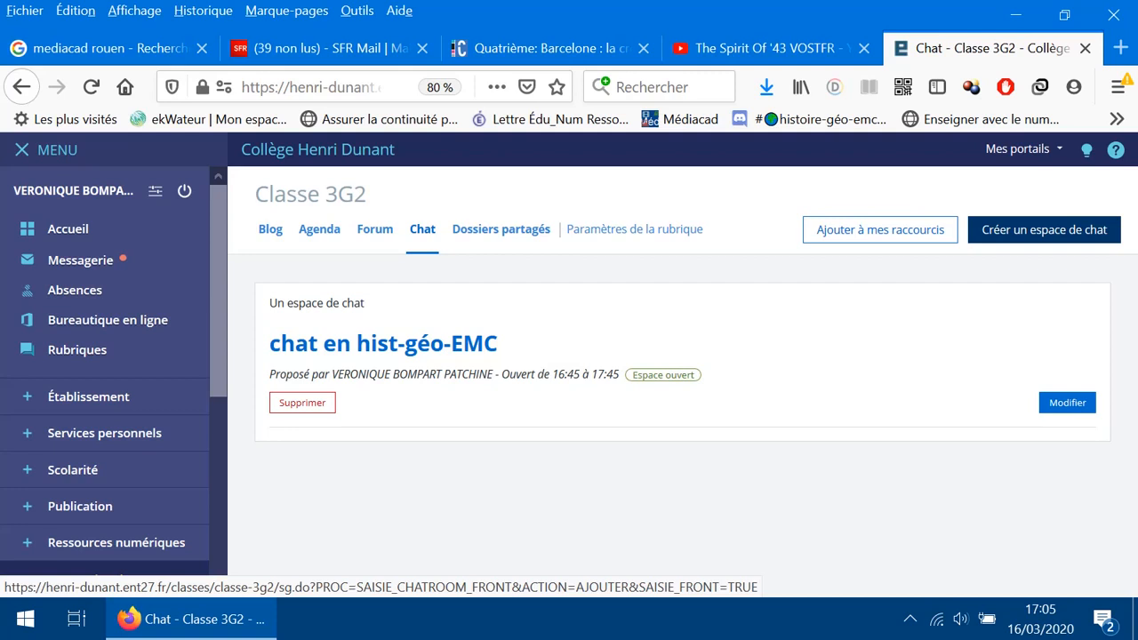
pyautogui.click(1044, 229)
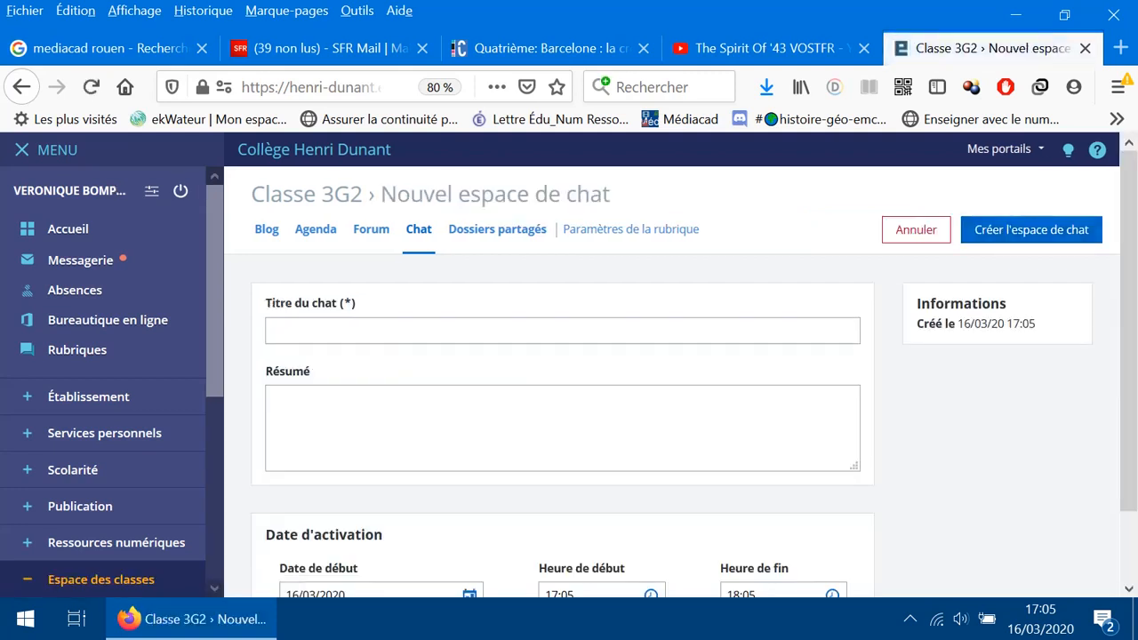
pyautogui.click(562, 331)
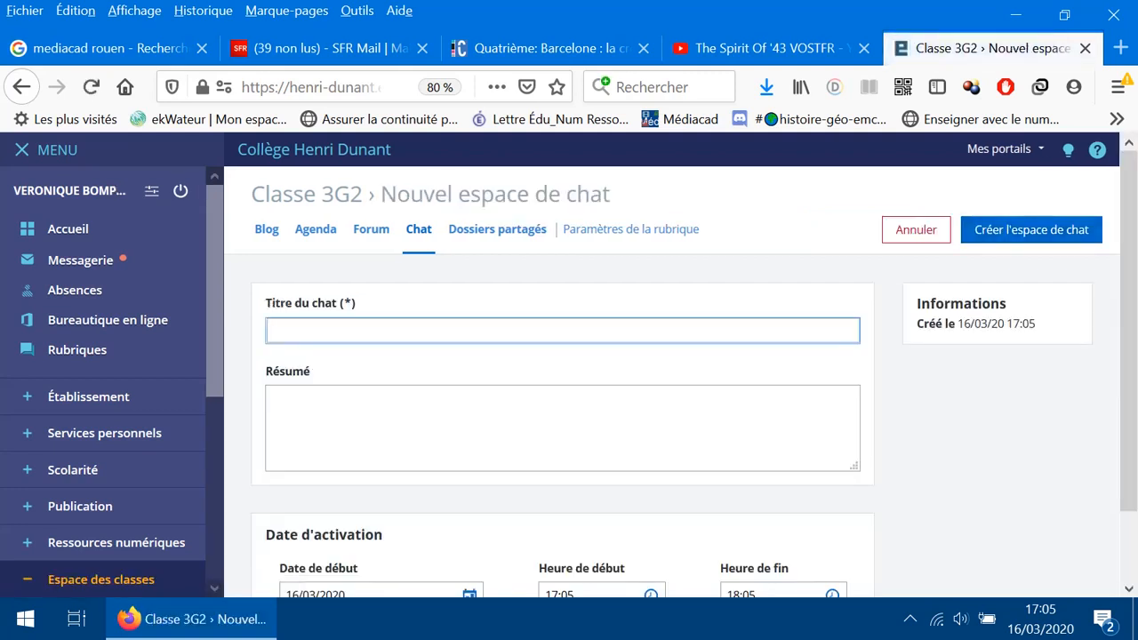
pyautogui.scroll(-1, 672, 382)
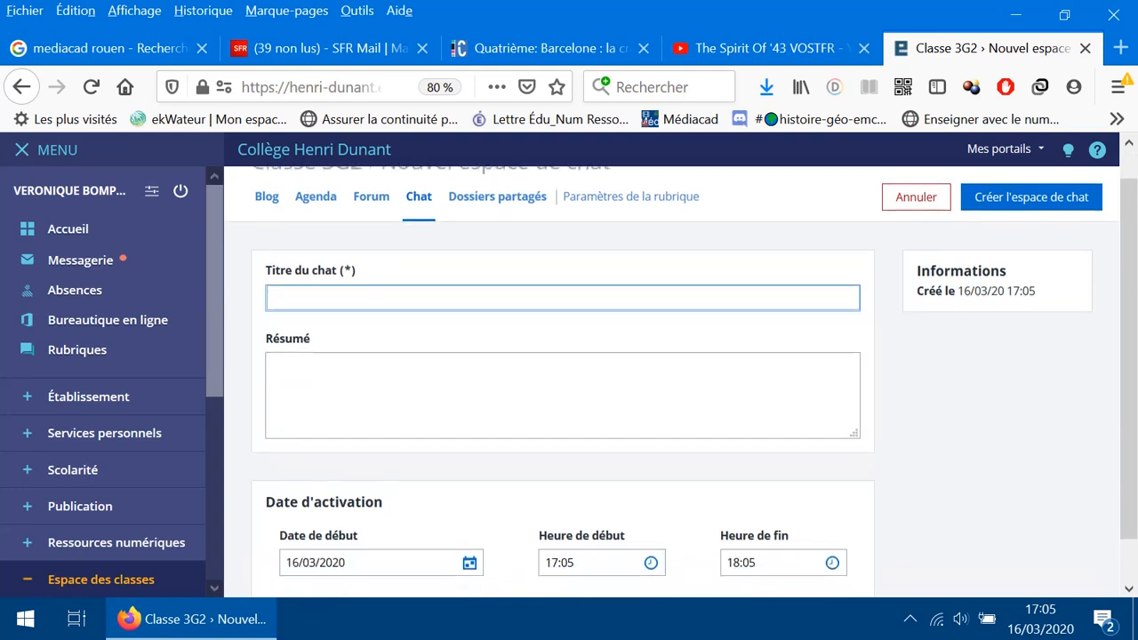
pyautogui.write('chat ')
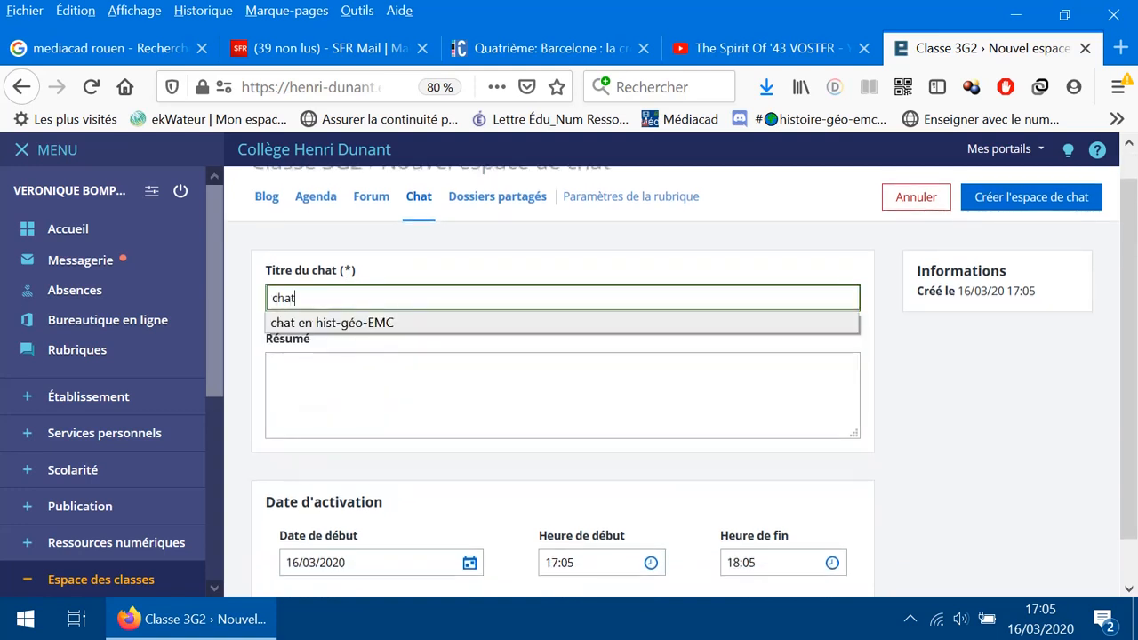
pyautogui.write('maths')
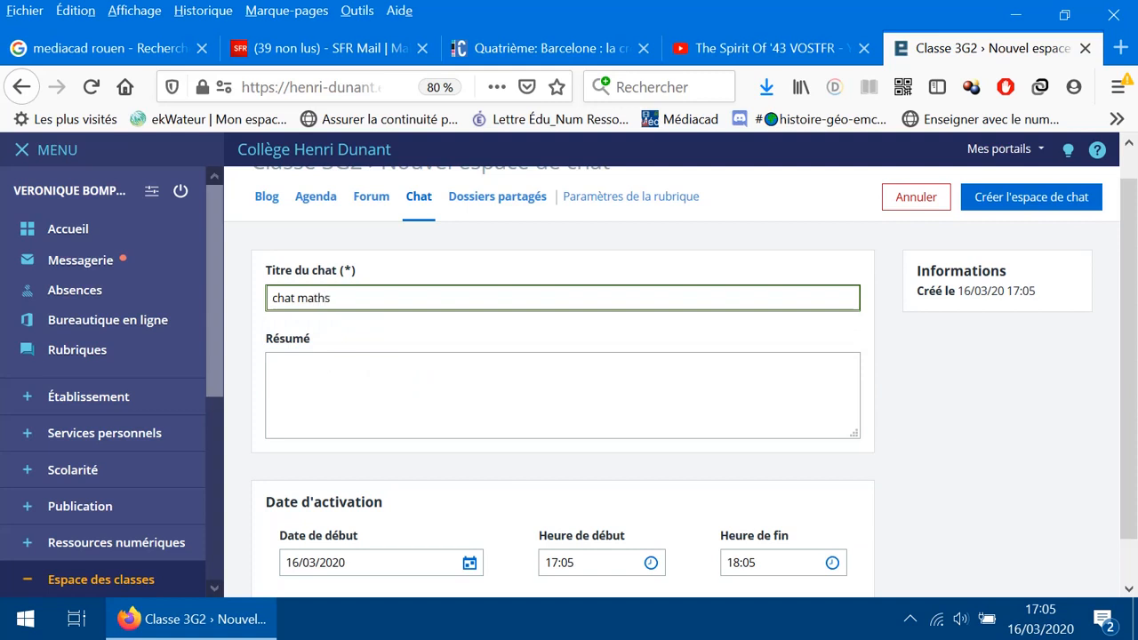
# Set the chat space's activation start date to 20/03/2020
pyautogui.scroll(-1, 671, 383)
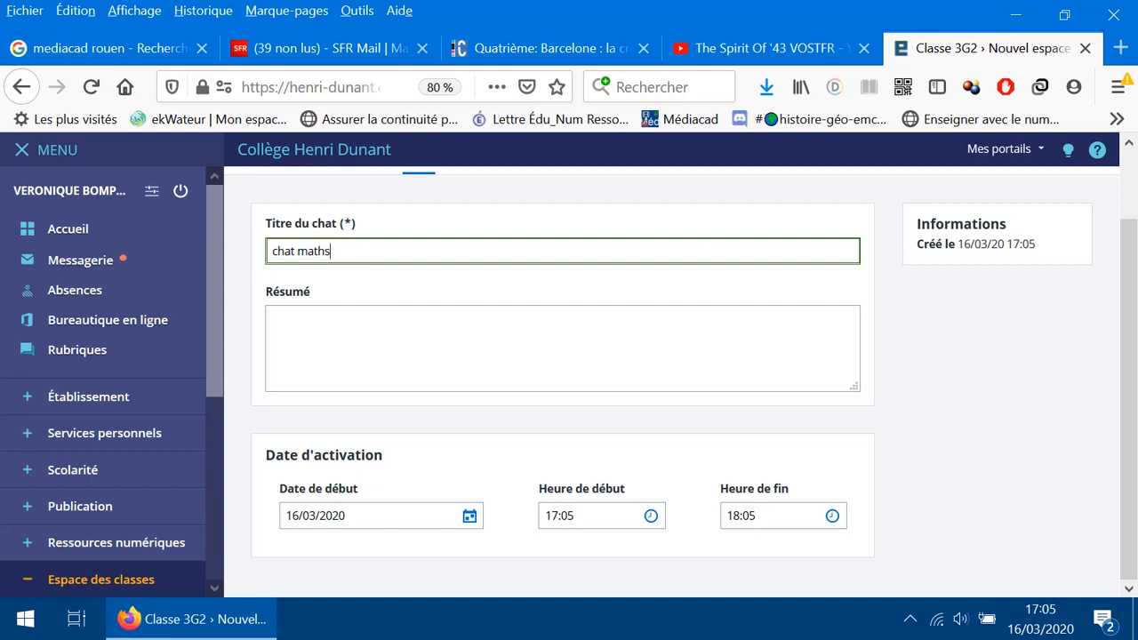
pyautogui.scroll(1, 671, 382)
pyautogui.scroll(-1, 671, 382)
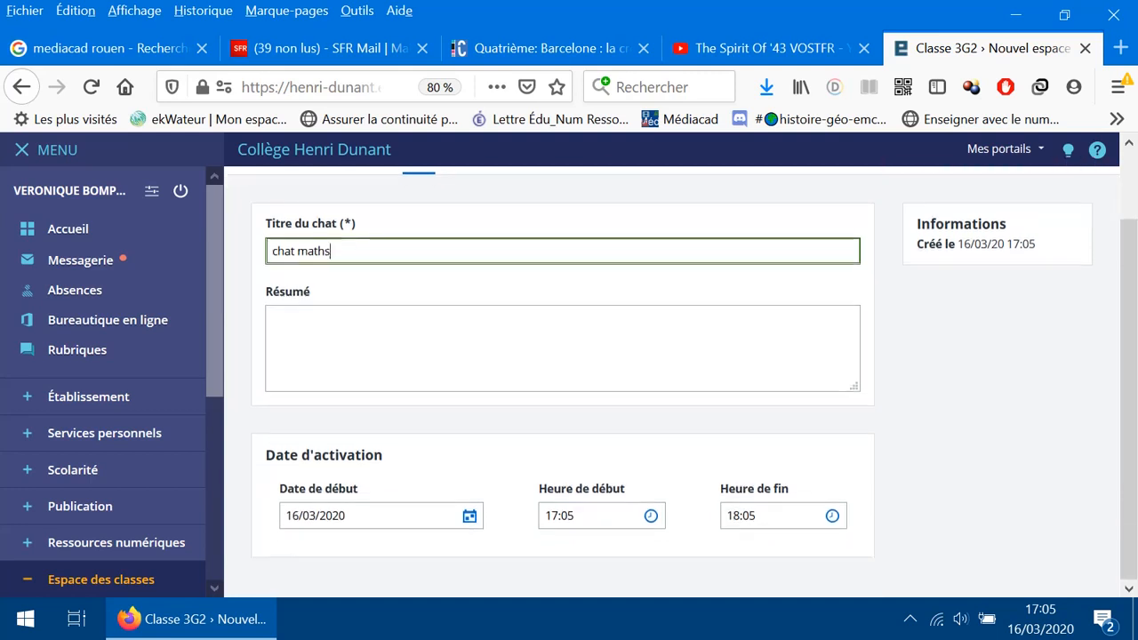
pyautogui.scroll(2, 671, 383)
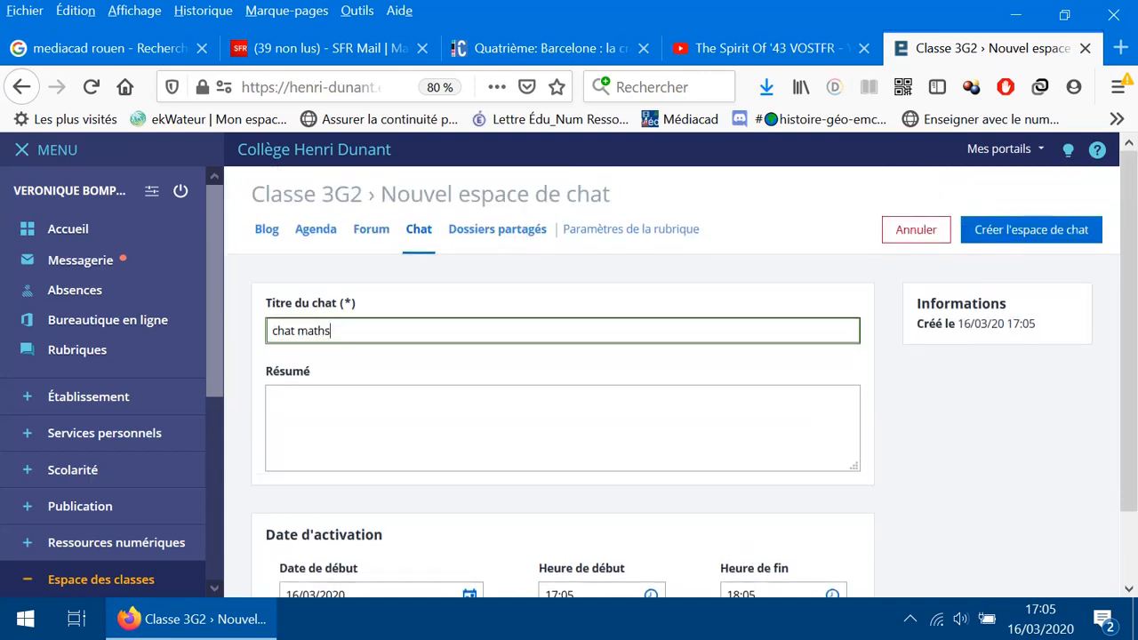
pyautogui.scroll(-2, 671, 383)
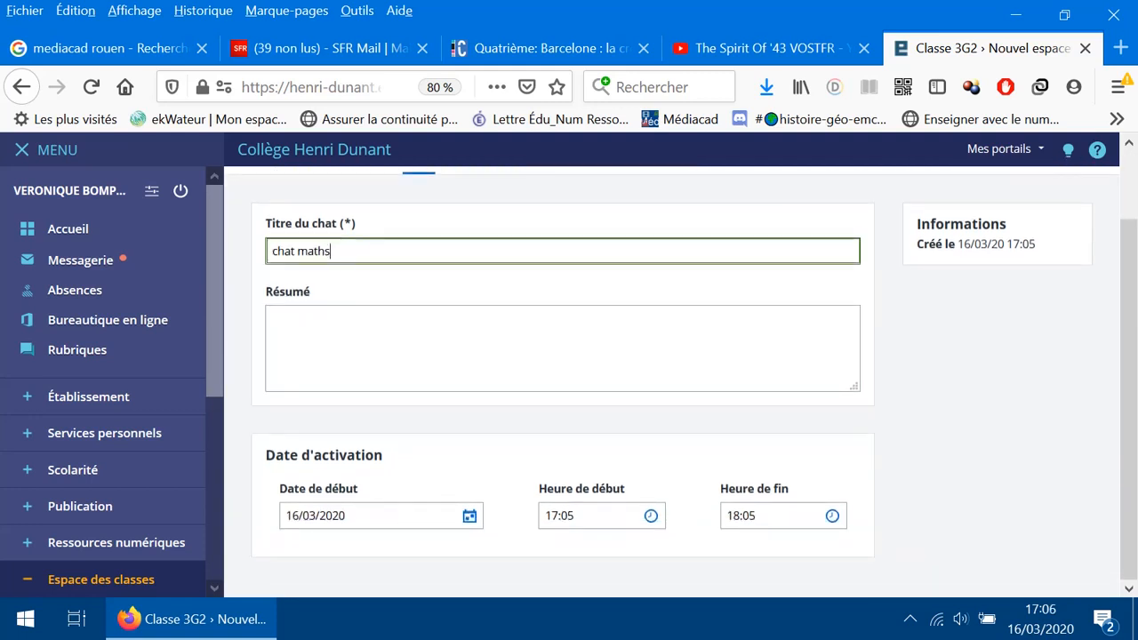
pyautogui.click(302, 516)
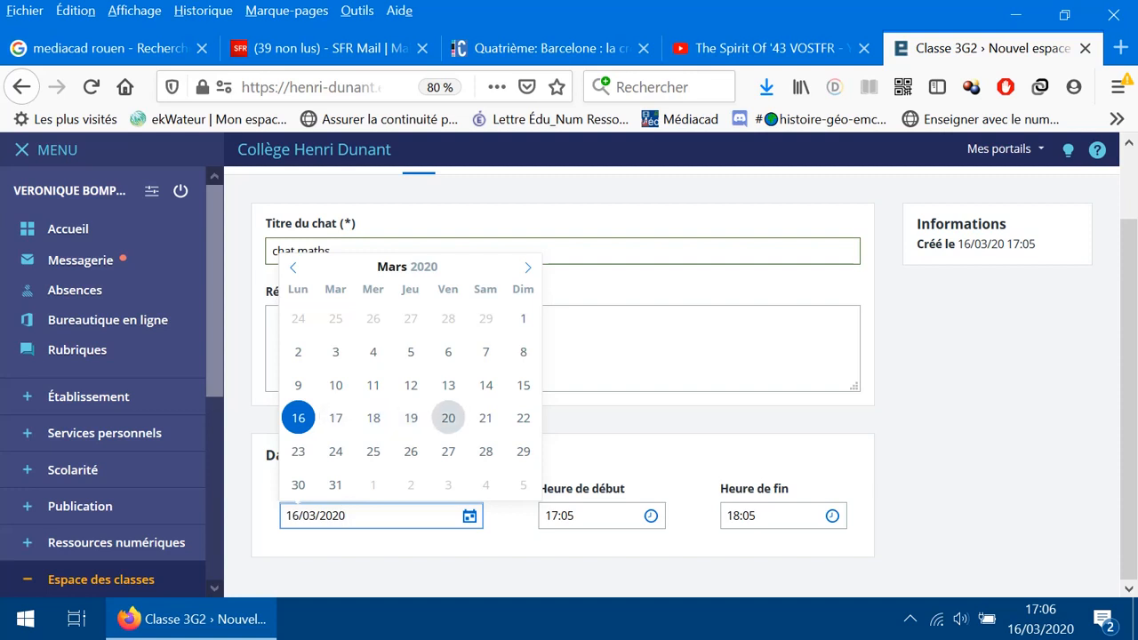
pyautogui.click(448, 417)
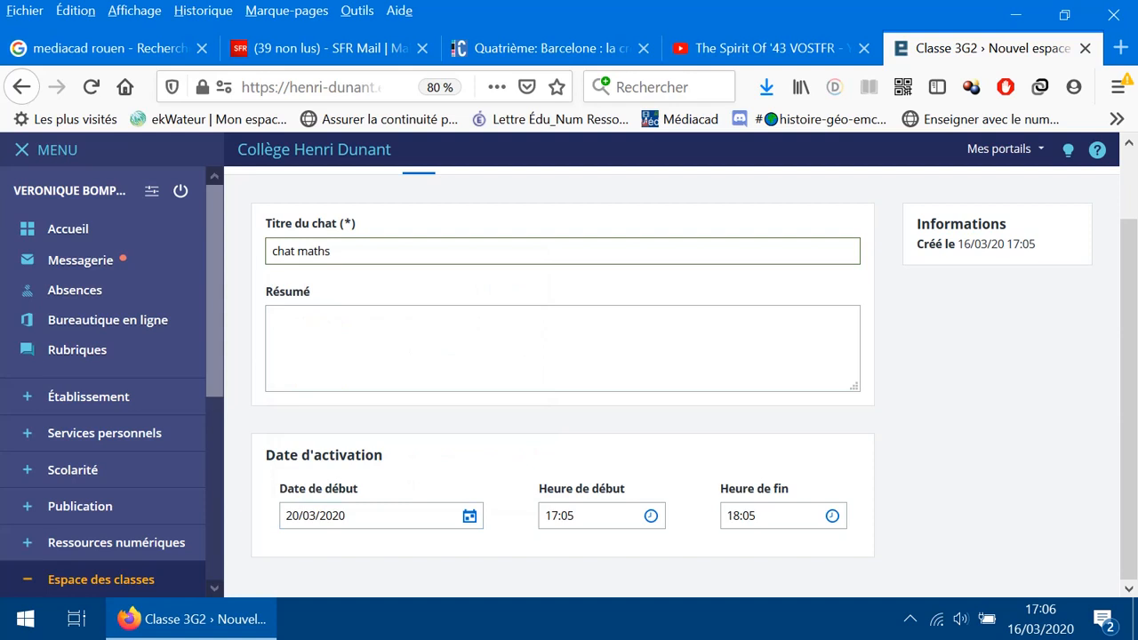
pyautogui.scroll(1, 562, 383)
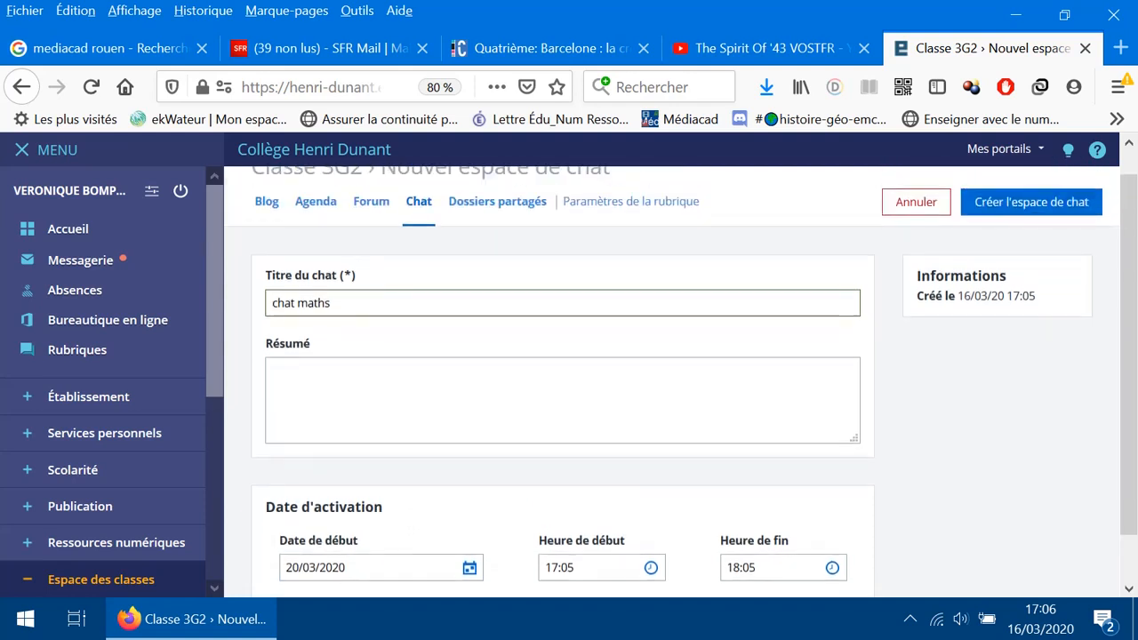
pyautogui.scroll(-1, 562, 383)
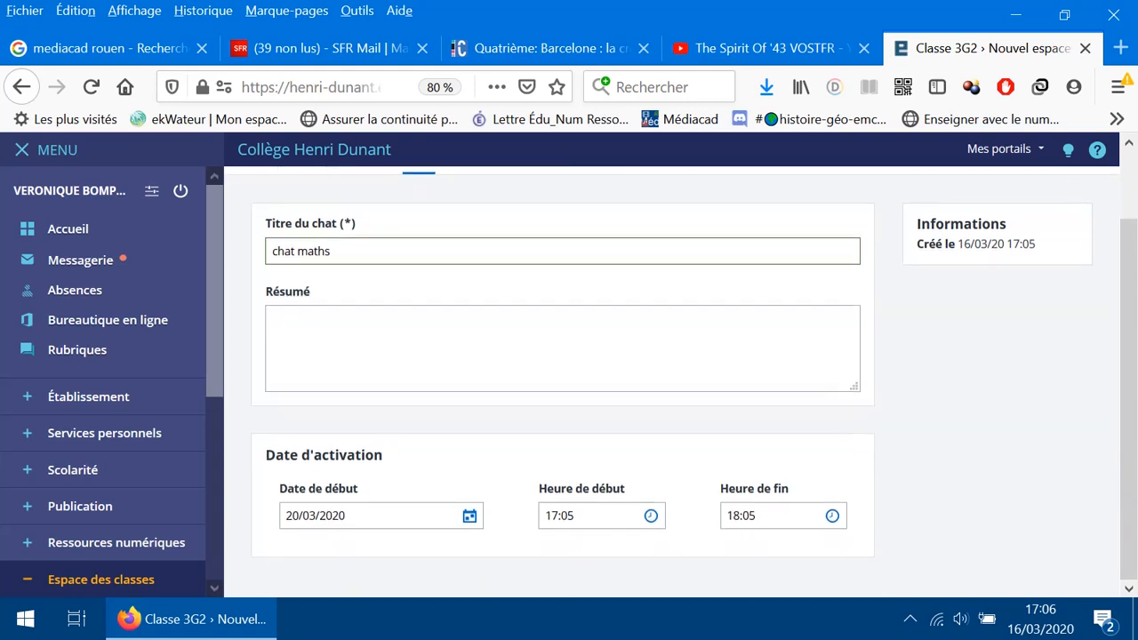
# Set the chat space's start time to 14:05
pyautogui.click(650, 516)
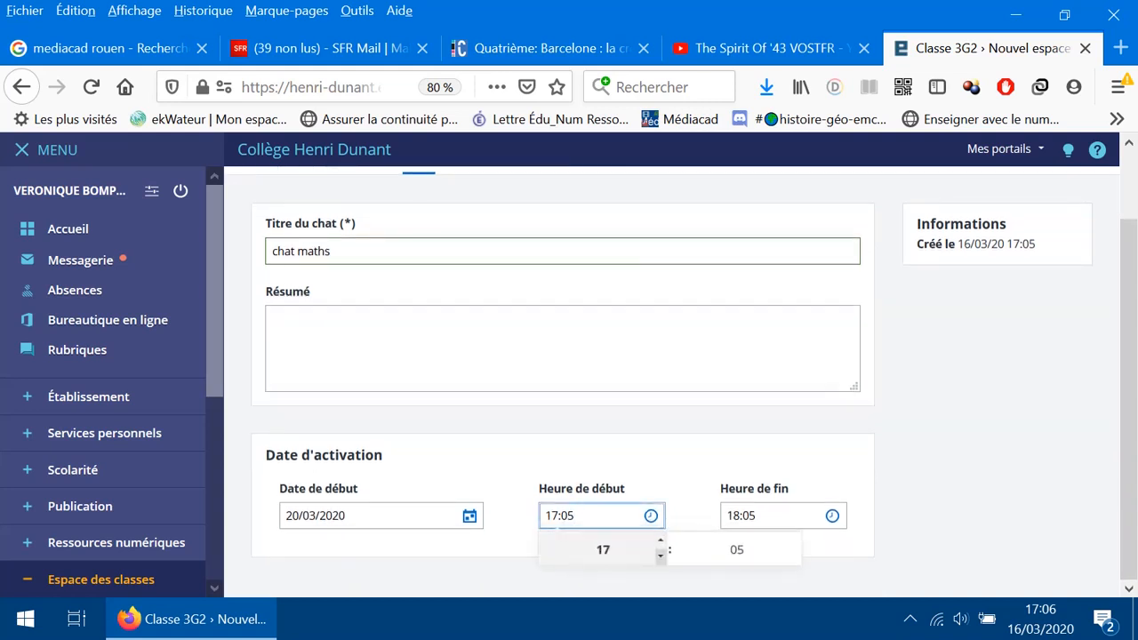
pyautogui.click(661, 540)
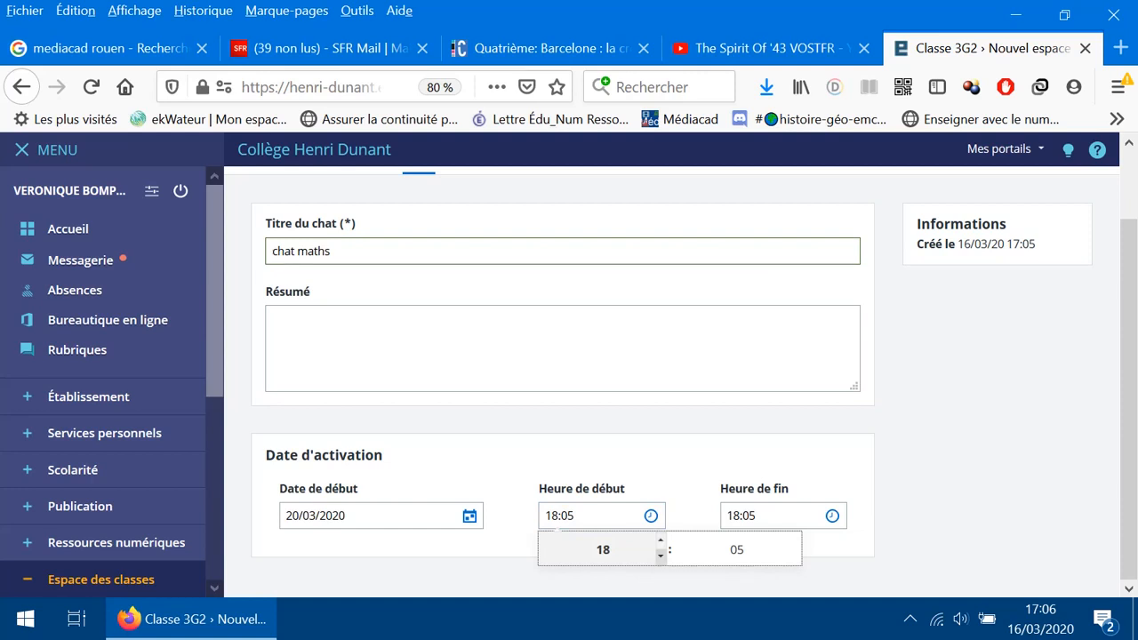
pyautogui.click(661, 555)
pyautogui.click(660, 555)
pyautogui.click(660, 555)
pyautogui.click(660, 554)
pyautogui.click(661, 555)
pyautogui.click(660, 540)
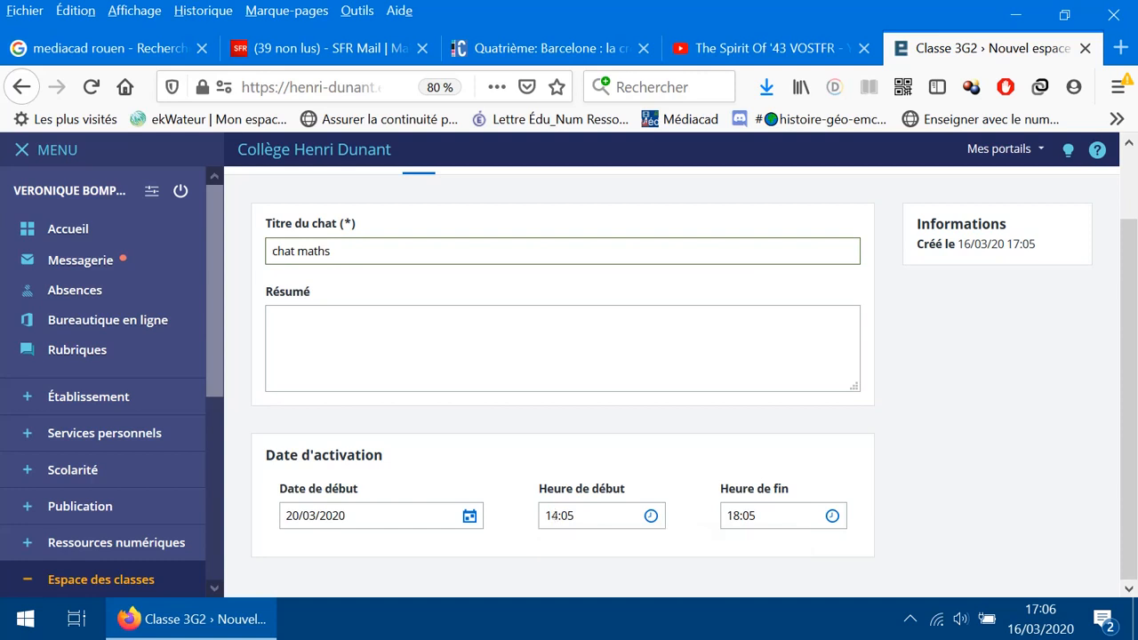
# Set the chat space's end time to 15:05
pyautogui.click(833, 516)
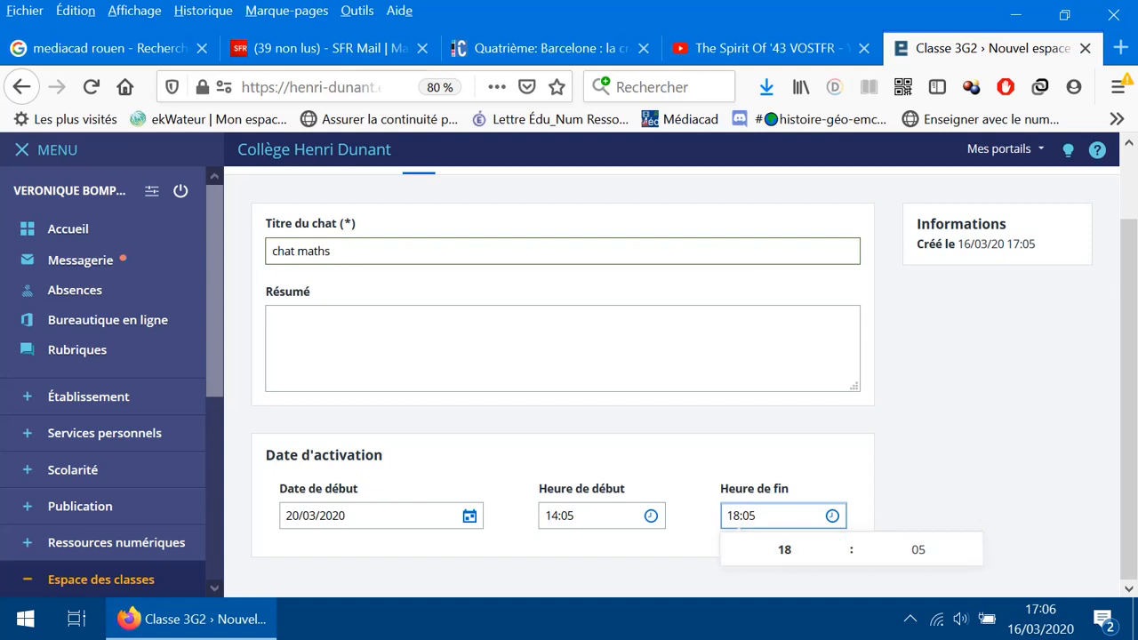
pyautogui.click(842, 555)
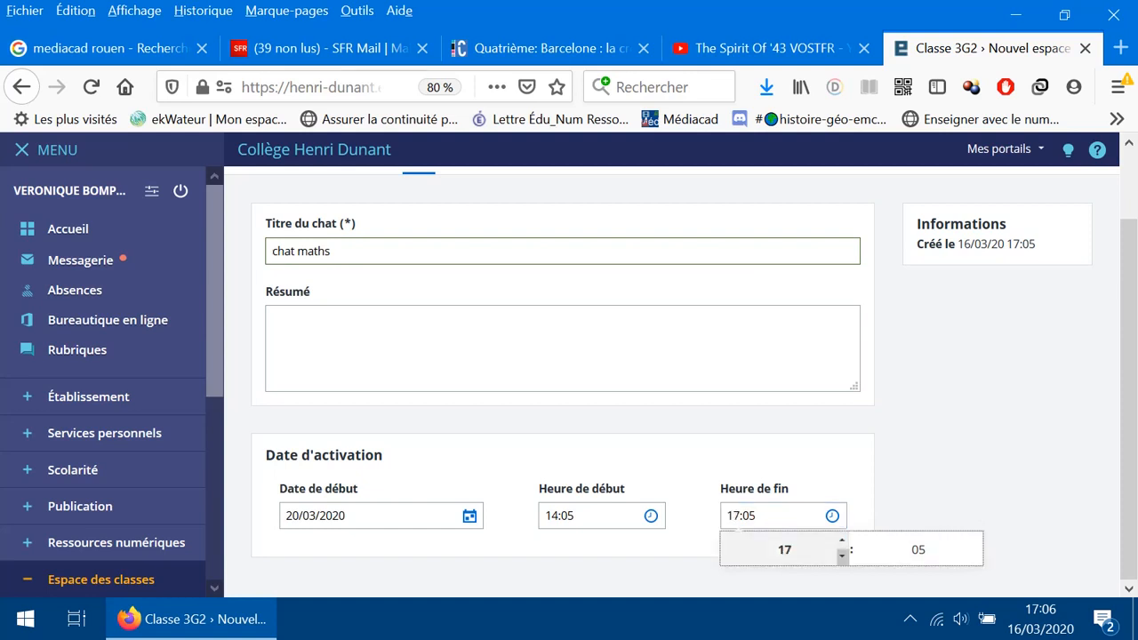
pyautogui.click(842, 555)
pyautogui.click(842, 554)
pyautogui.press('Escape')
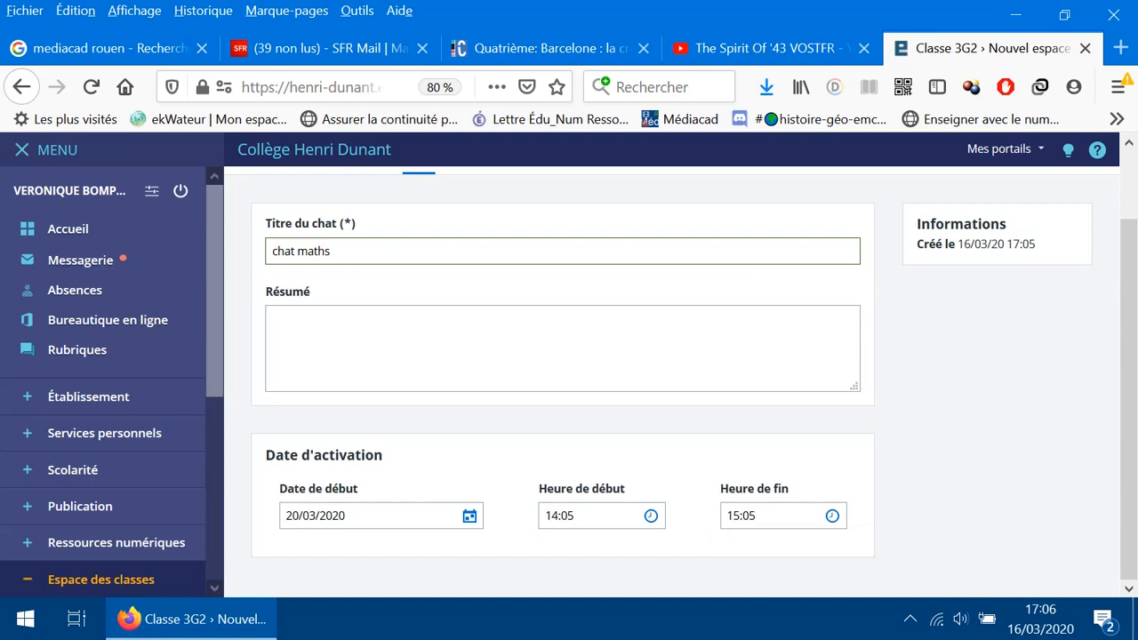
# Create the "chat maths" space and check it in the list of chat spaces
pyautogui.scroll(2, 672, 374)
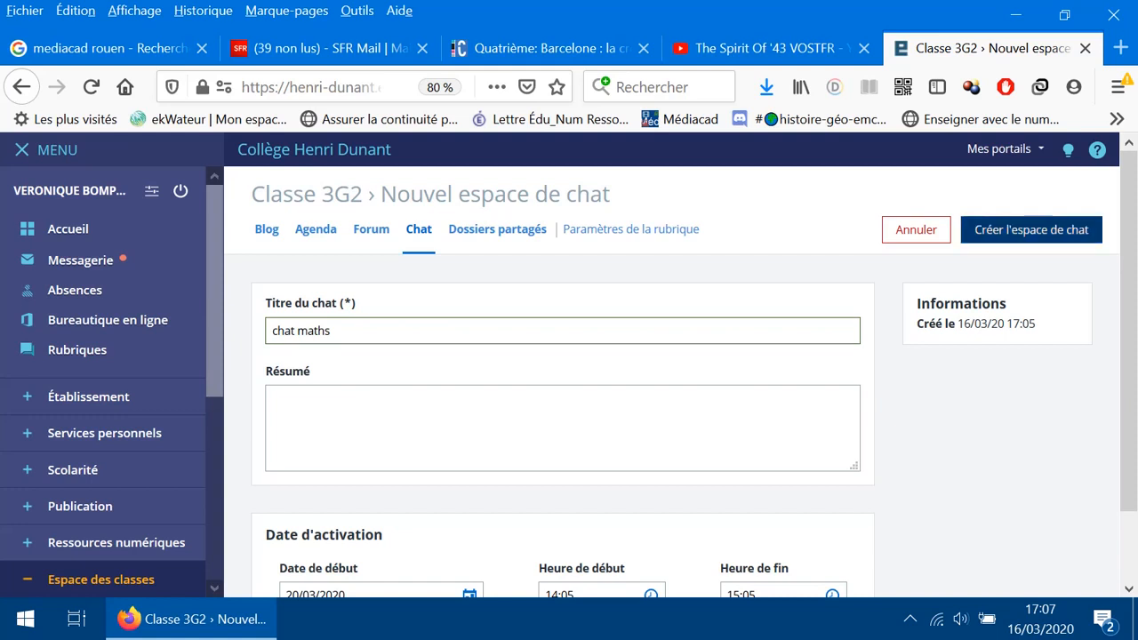
pyautogui.click(1032, 230)
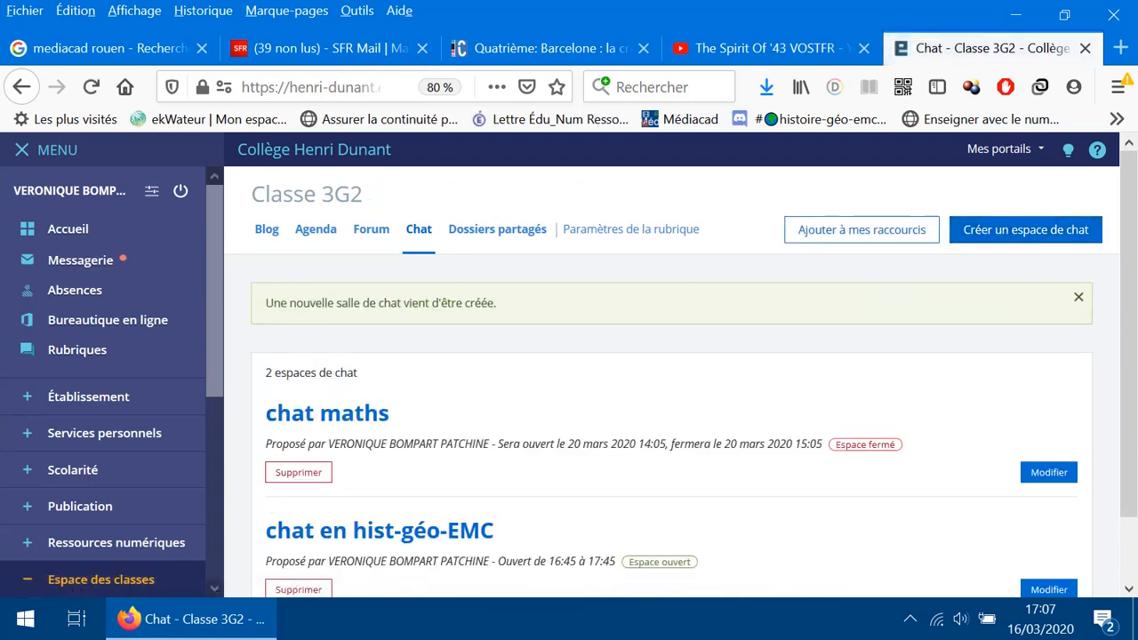
pyautogui.scroll(-2, 681, 374)
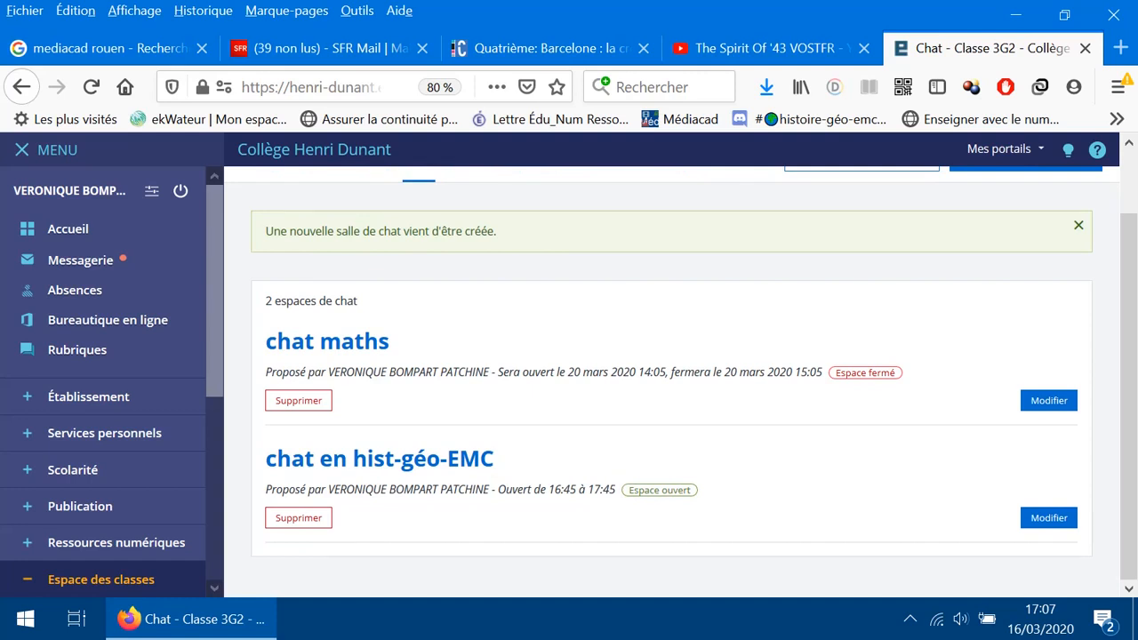
pyautogui.scroll(2, 681, 374)
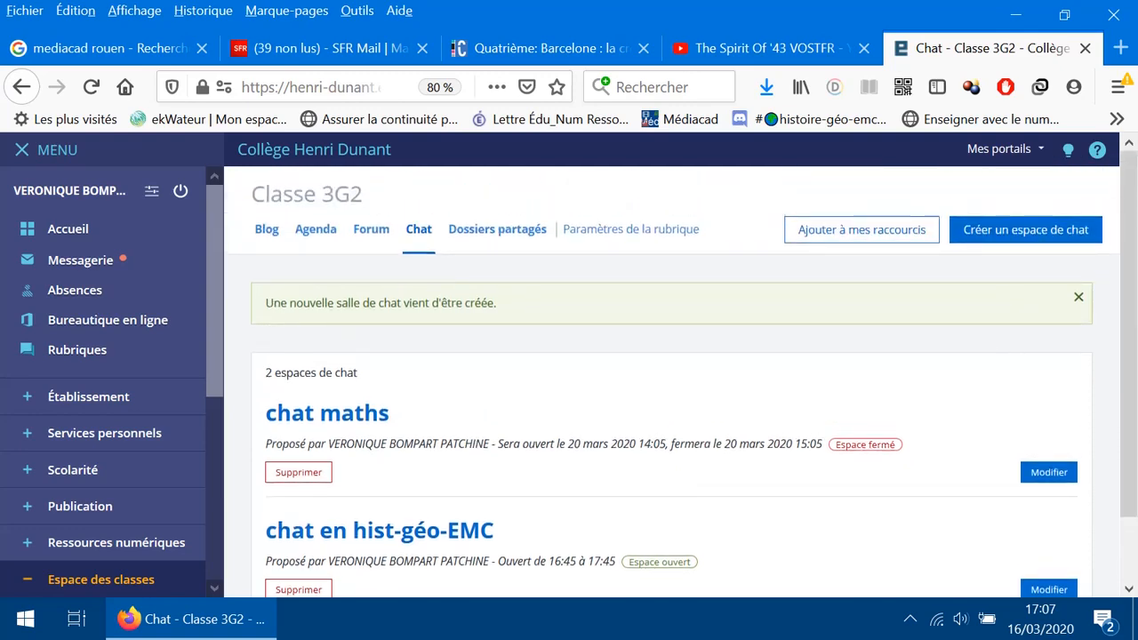
# Open the class's shared folders and look through the full list of subject folders
pyautogui.scroll(-2, 681, 374)
pyautogui.scroll(1, 681, 374)
pyautogui.click(498, 228)
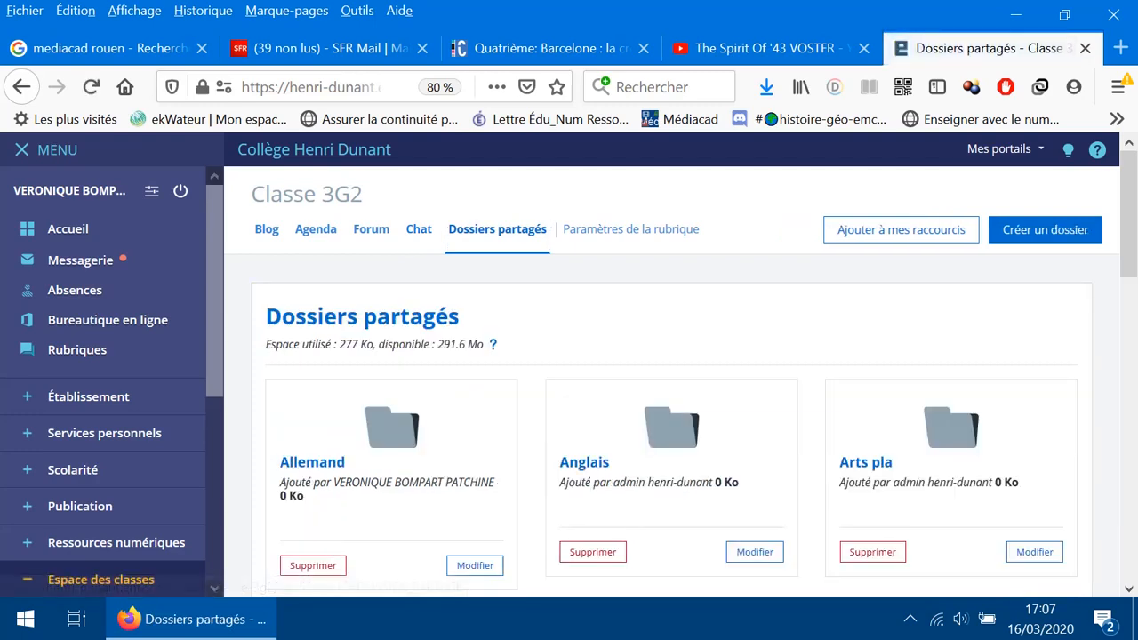
pyautogui.scroll(-1, 681, 370)
pyautogui.scroll(-5, 681, 370)
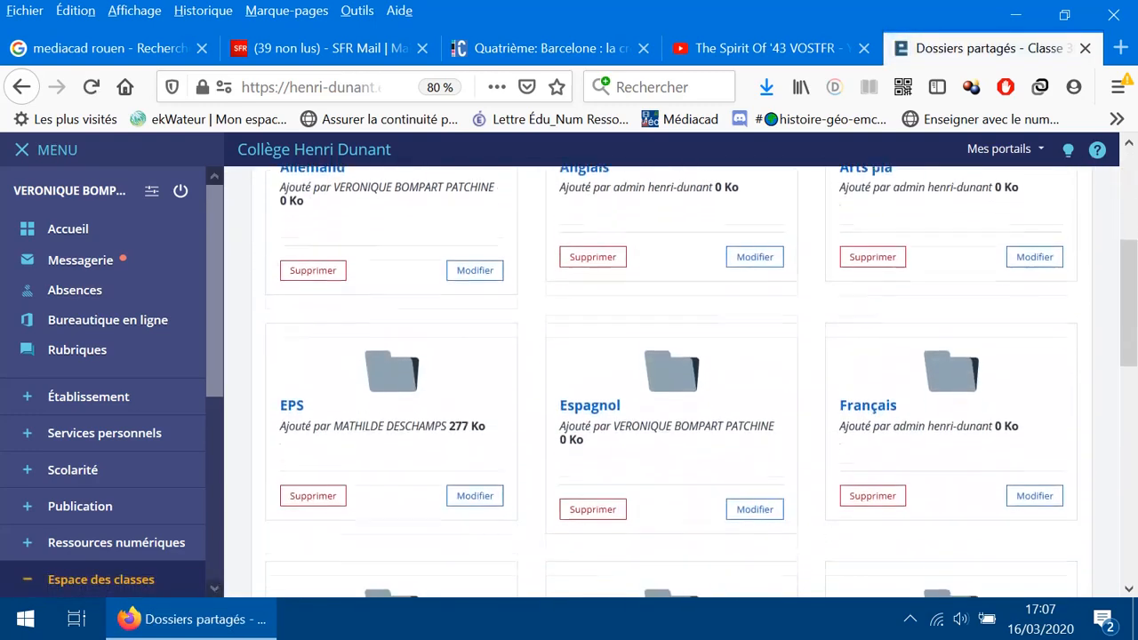
pyautogui.scroll(-6, 681, 369)
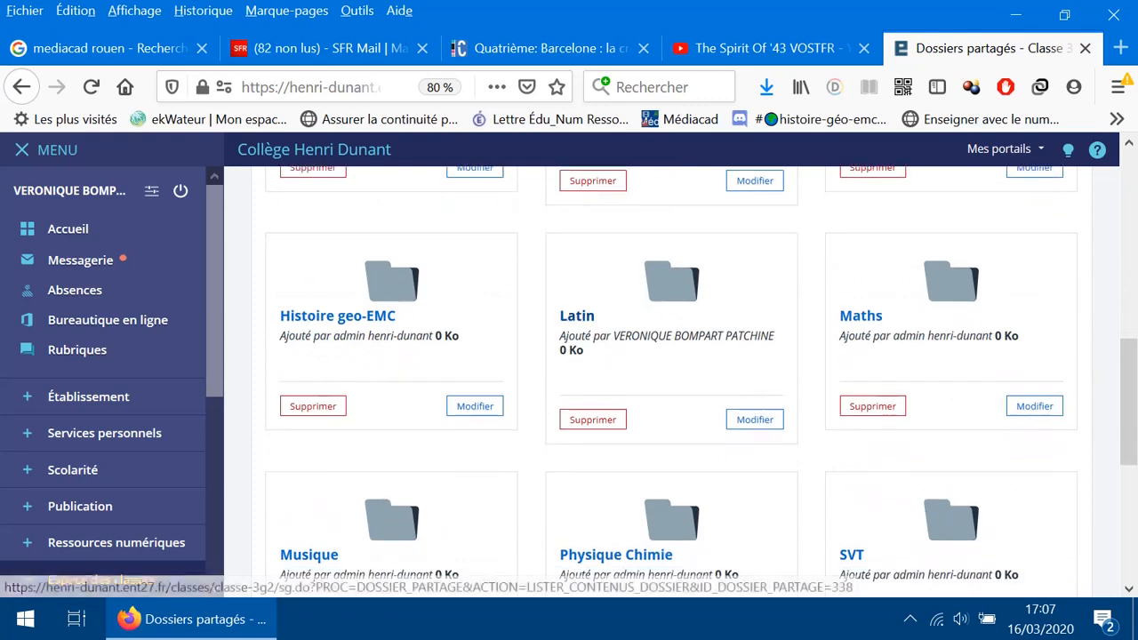
pyautogui.scroll(-4, 681, 370)
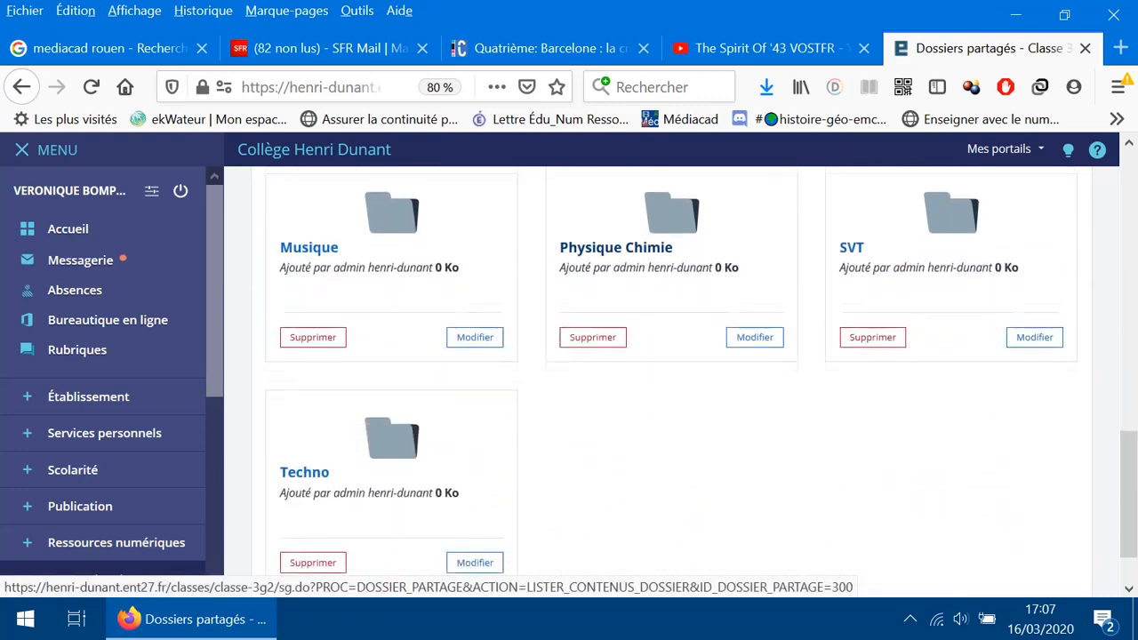
pyautogui.scroll(14, 681, 370)
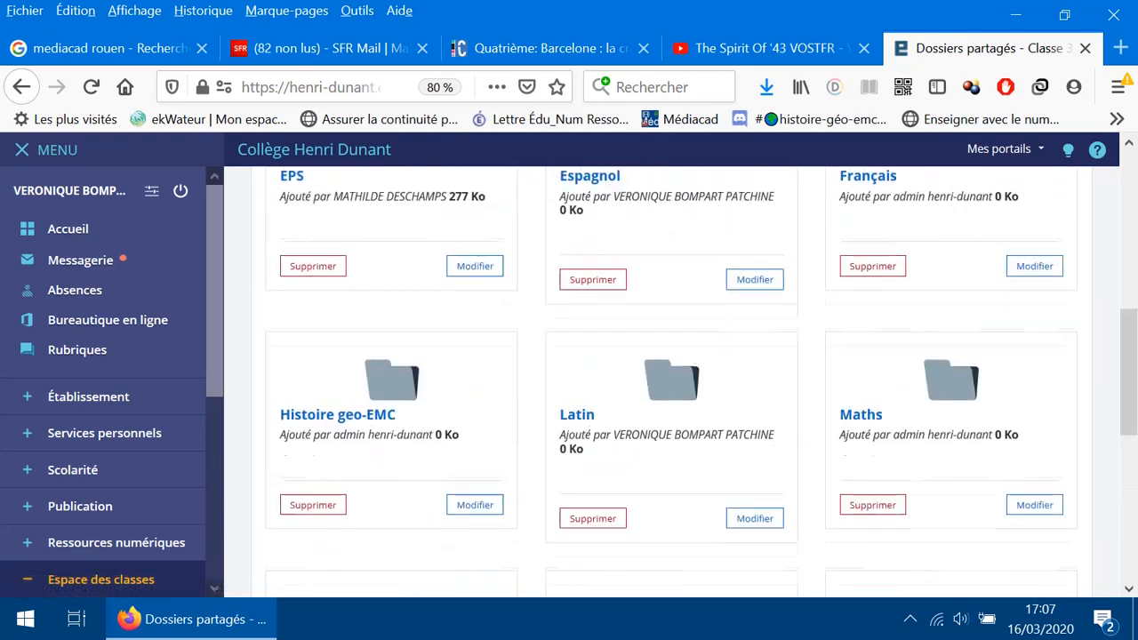
pyautogui.scroll(1, 681, 370)
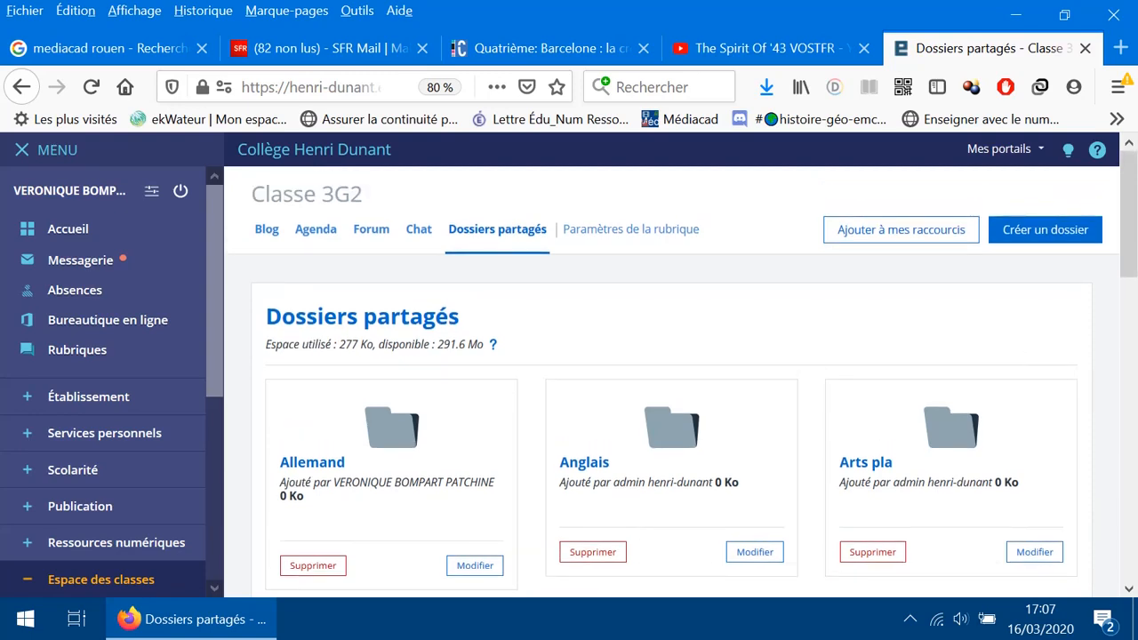
# Open the Français shared folder and examine its contents and its options for adding files and subfolders
pyautogui.scroll(-1, 682, 370)
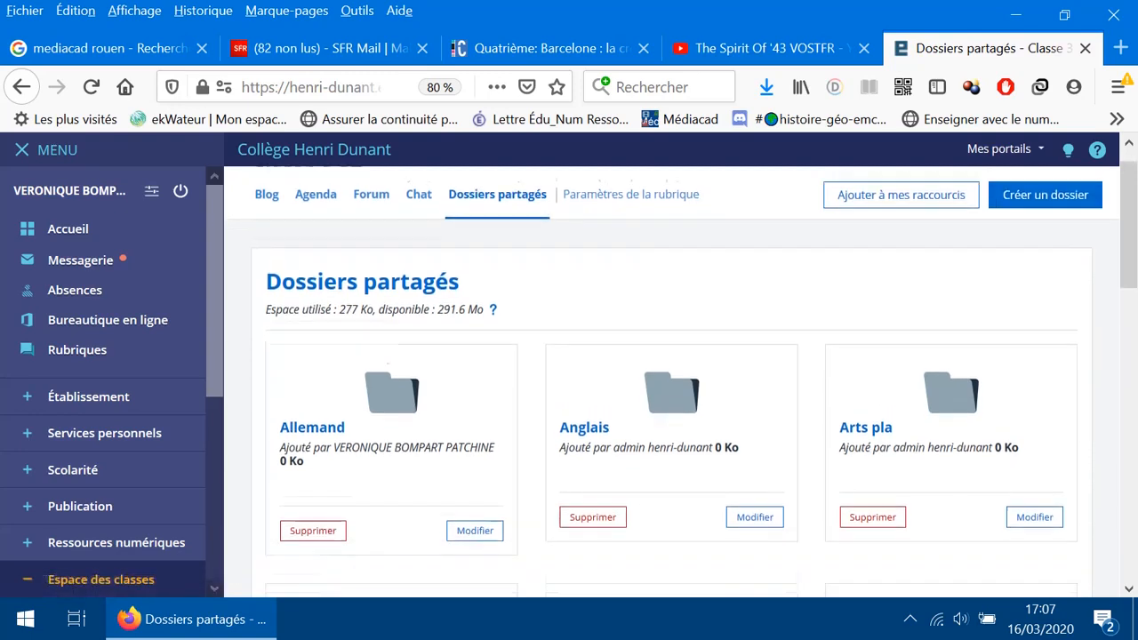
pyautogui.scroll(-7, 681, 370)
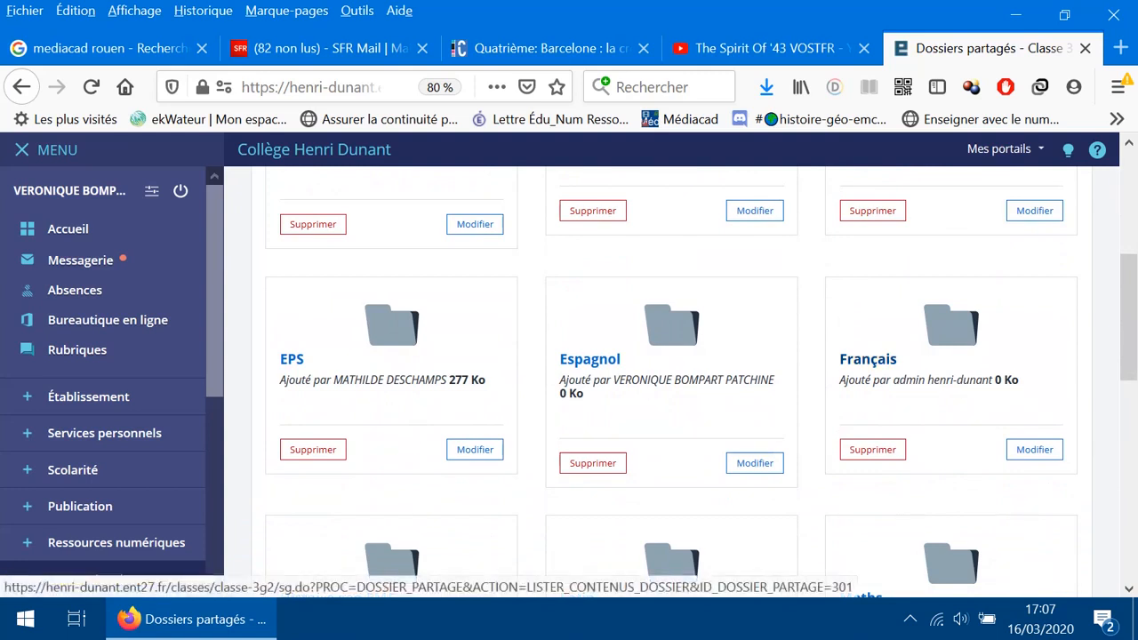
pyautogui.click(868, 358)
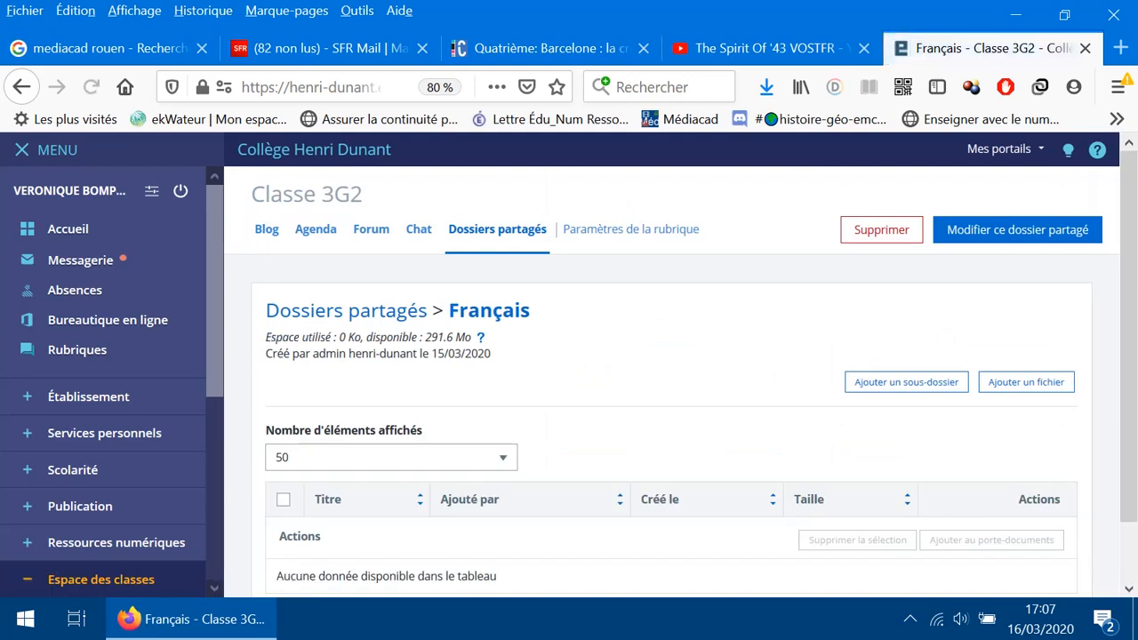
pyautogui.scroll(-2, 681, 373)
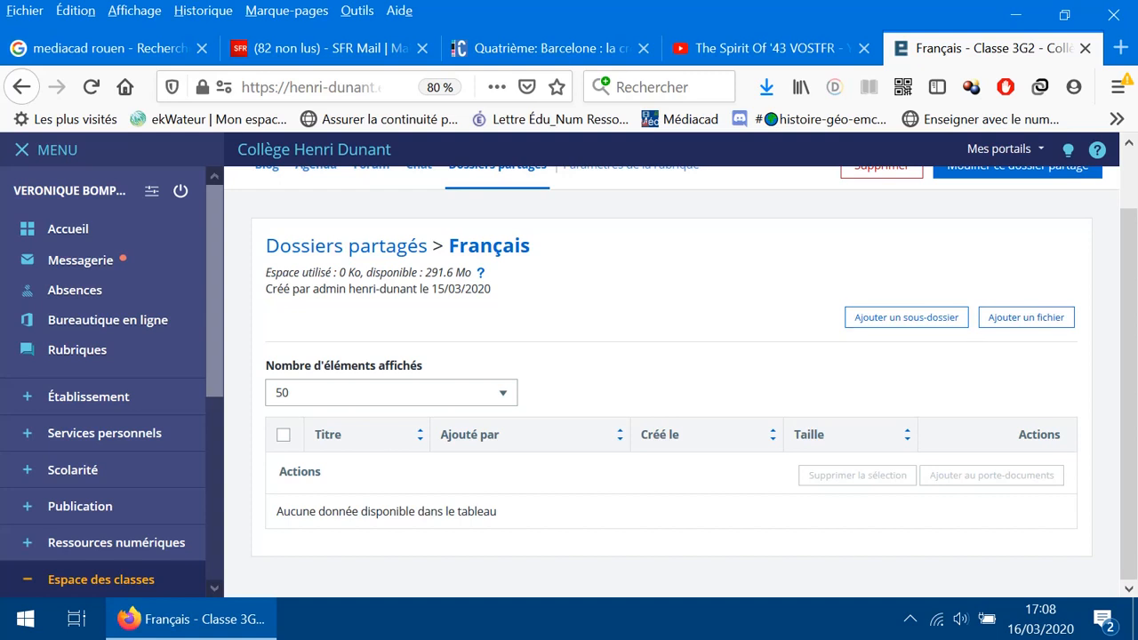
pyautogui.scroll(1, 672, 382)
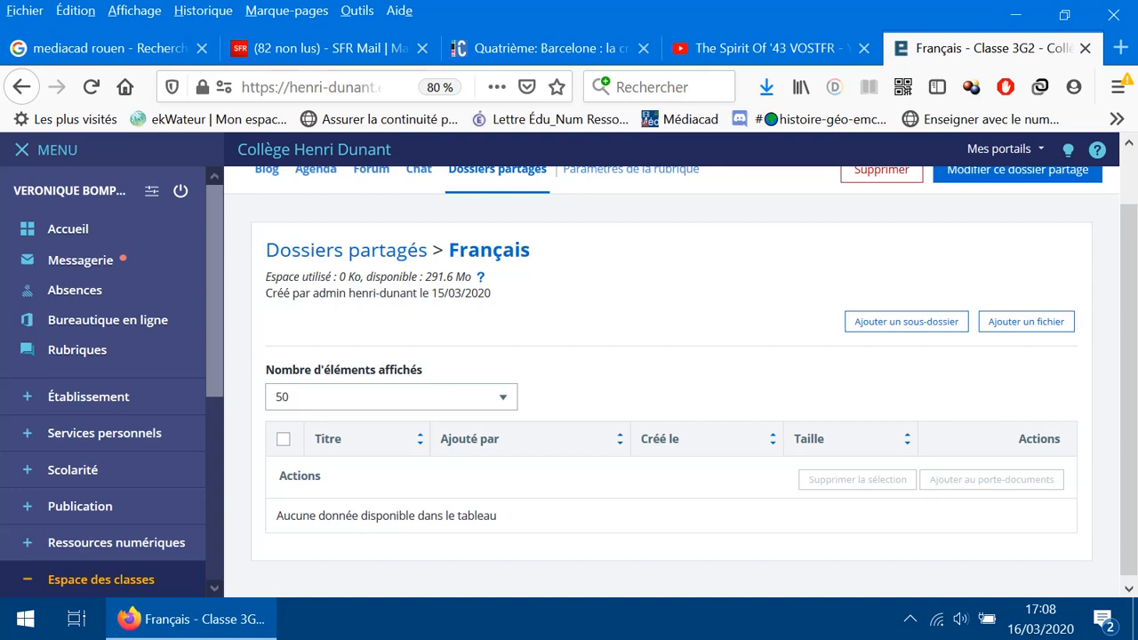
pyautogui.scroll(1, 681, 379)
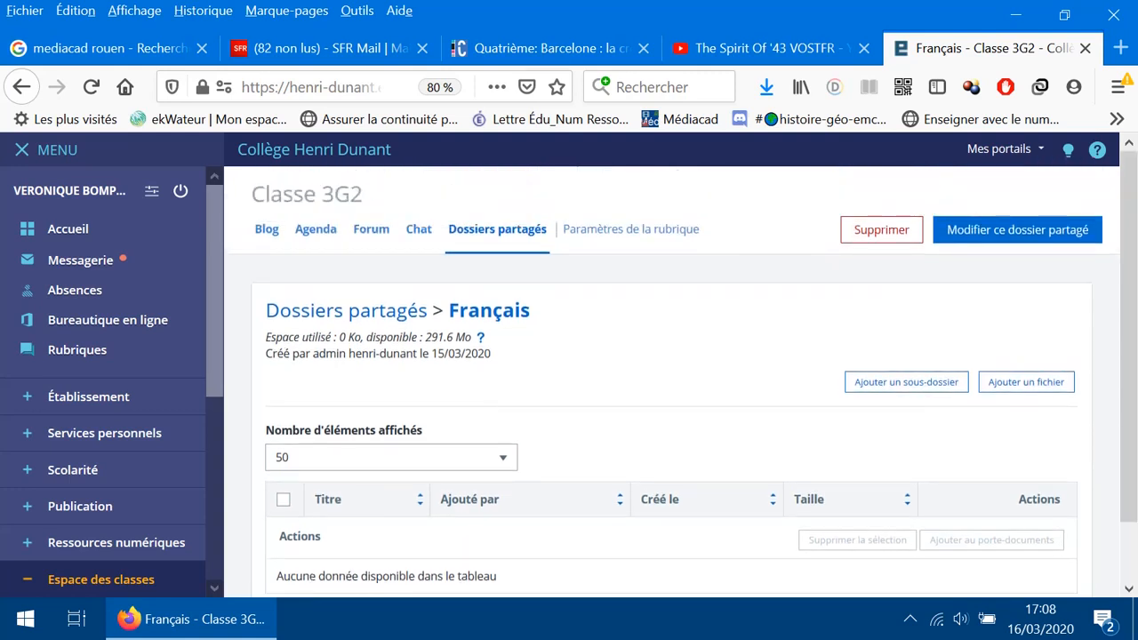
# Open the Français shared folder for modification
pyautogui.click(1018, 230)
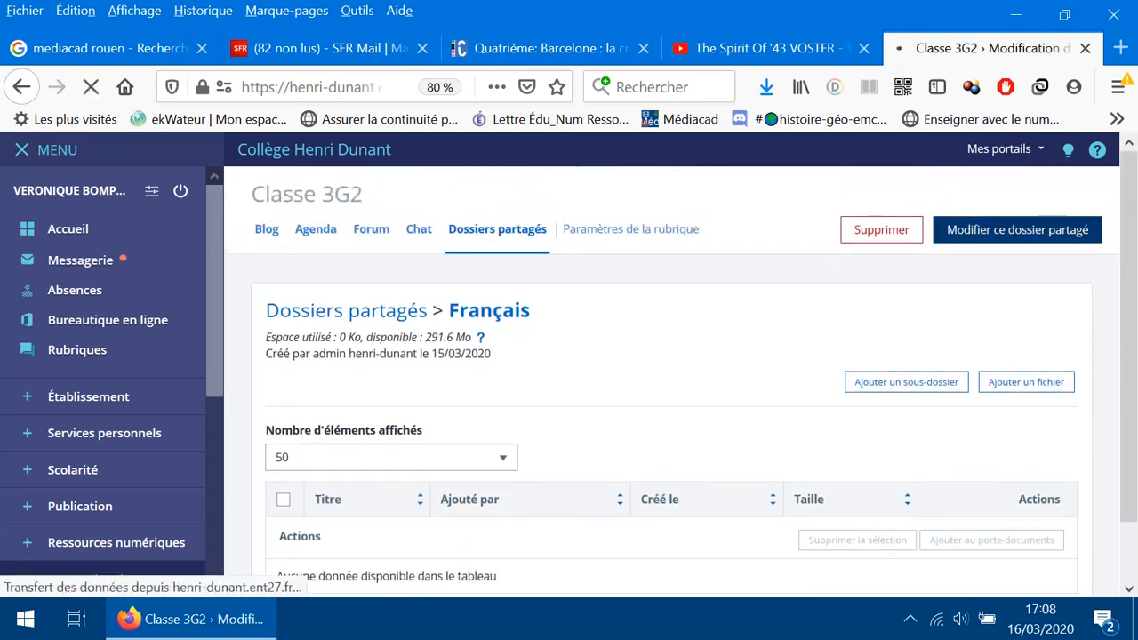